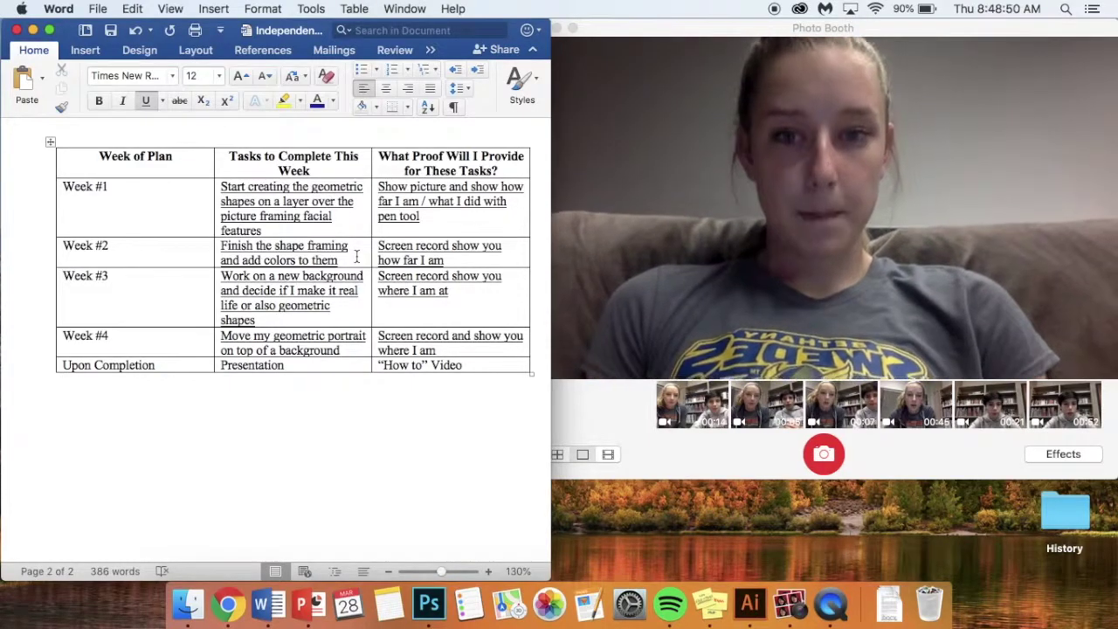
# Step: Move all windows aside to reveal the desktop, then bring Chrome's tutorial page back to the front
pyautogui.press('F11')
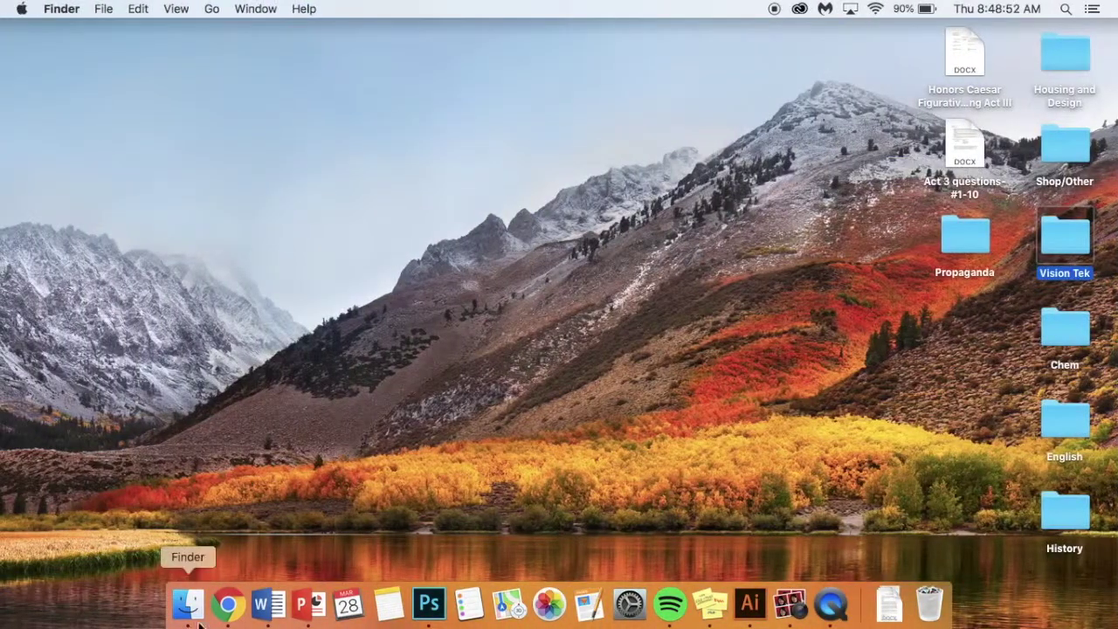
pyautogui.click(229, 618)
# Step: Skim the Instructables page, then read through the tutvid low-poly Photoshop tutorial
pyautogui.scroll(-5, 502, 339)
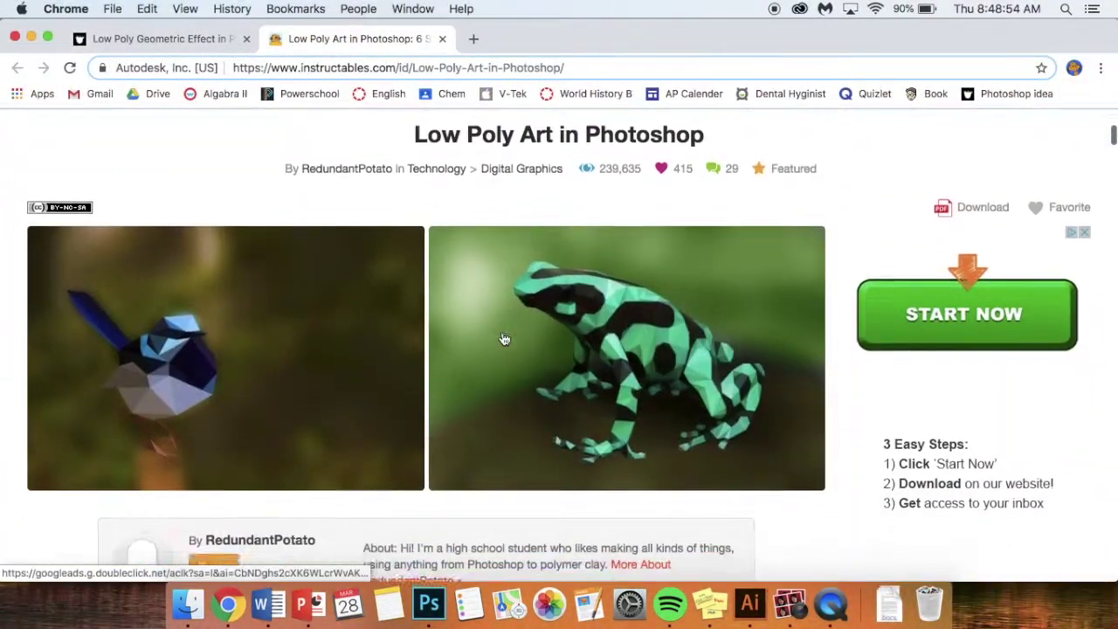
pyautogui.scroll(5, 504, 339)
pyautogui.click(217, 39)
pyautogui.scroll(-3, 387, 399)
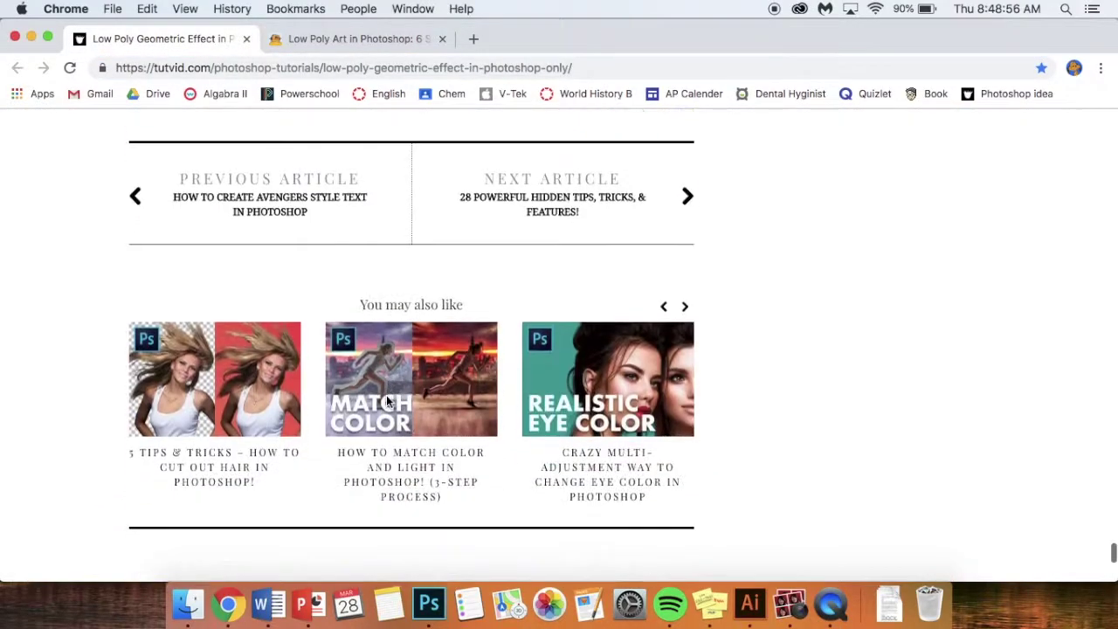
pyautogui.scroll(-10, 388, 400)
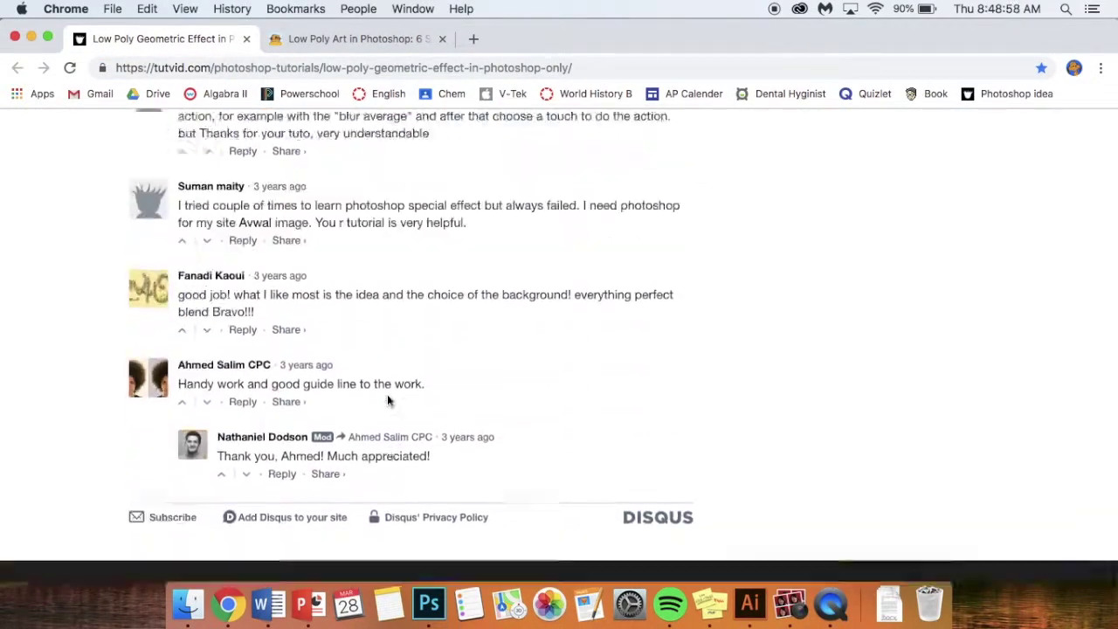
pyautogui.scroll(15, 389, 400)
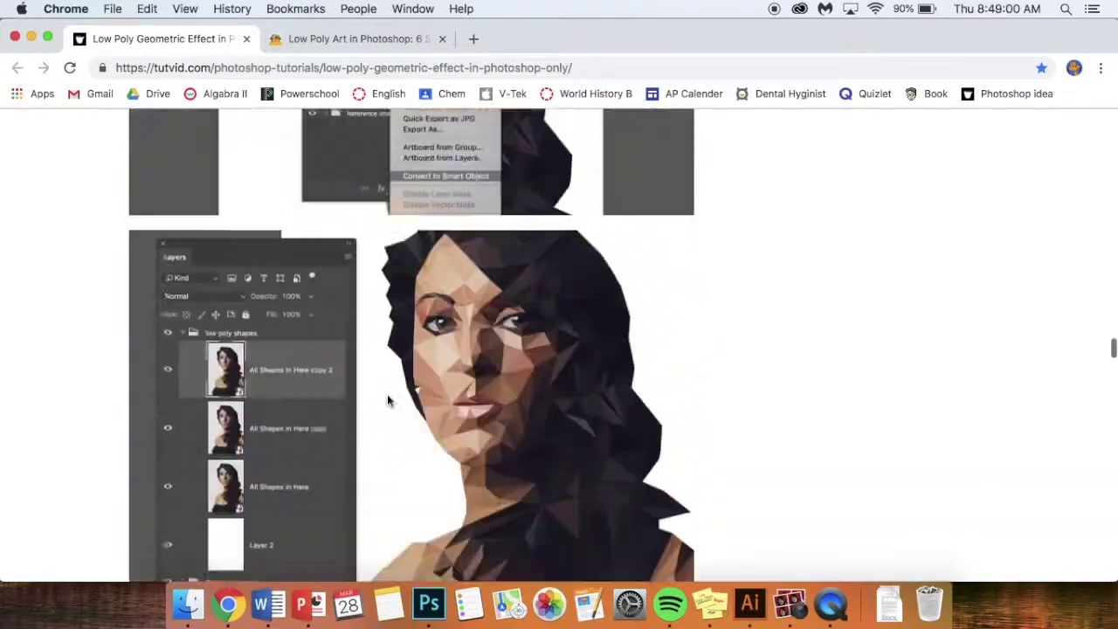
pyautogui.scroll(20, 389, 400)
pyautogui.scroll(20, 389, 400)
pyautogui.scroll(-5, 387, 399)
pyautogui.scroll(1, 550, 393)
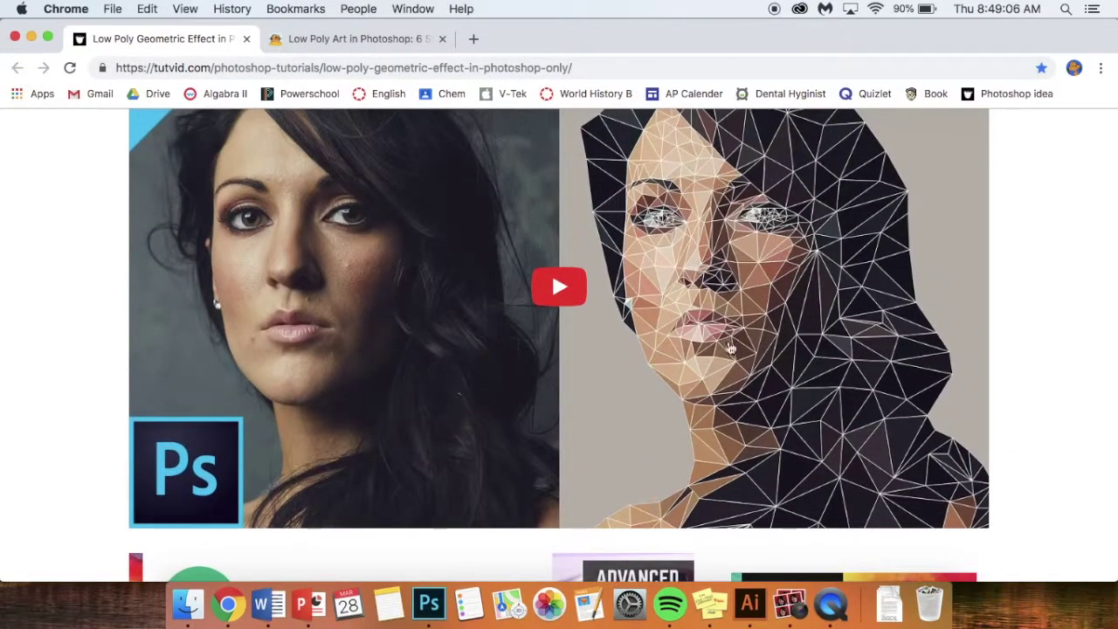
pyautogui.scroll(-1, 755, 528)
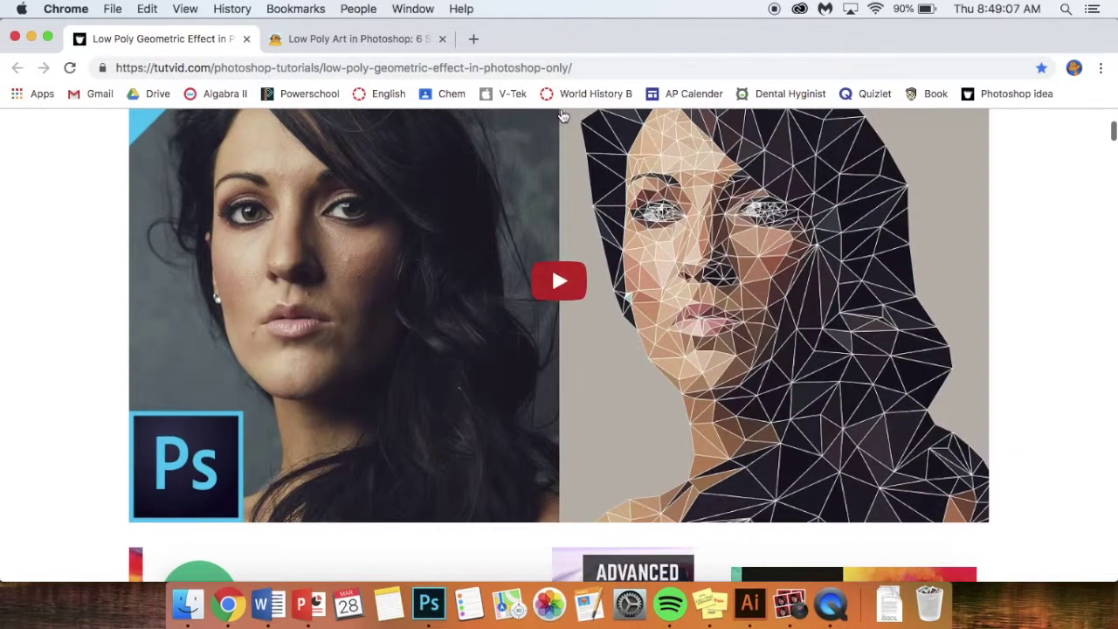
# Step: Go back to the 'Low Poly Art in Photoshop' tutorial, scroll it, then swipe to the desktop space
pyautogui.click(406, 34)
pyautogui.scroll(-5, 511, 570)
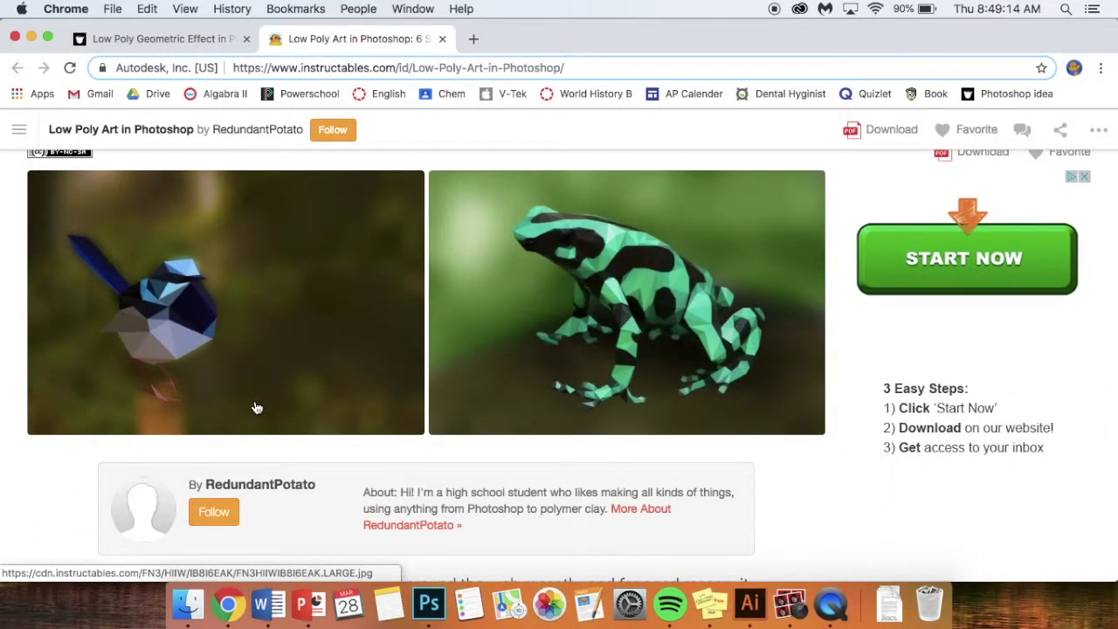
pyautogui.hotkey('ctrl', 'Right')
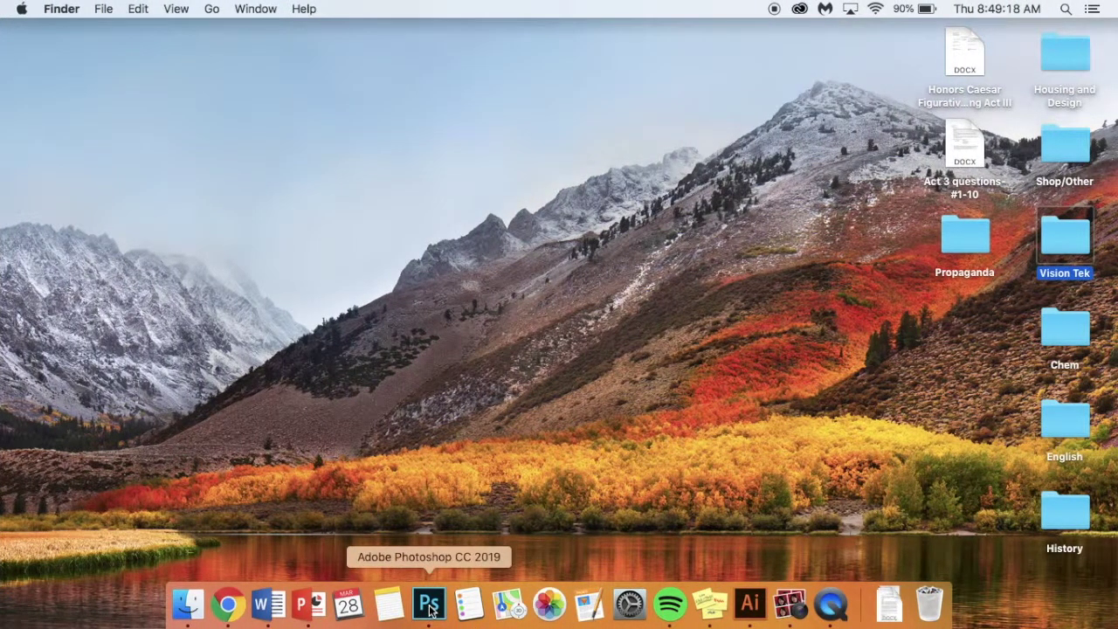
# Step: Open the Vision Tek folder and its fox photo copy.psd in Photoshop
pyautogui.doubleClick(1061, 242)
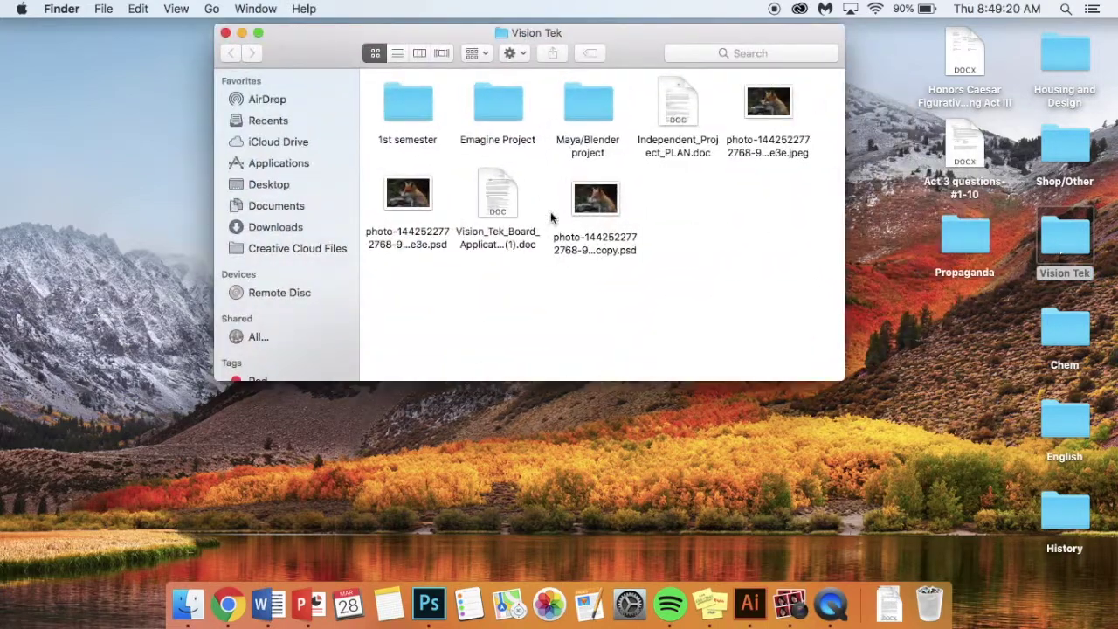
pyautogui.doubleClick(594, 202)
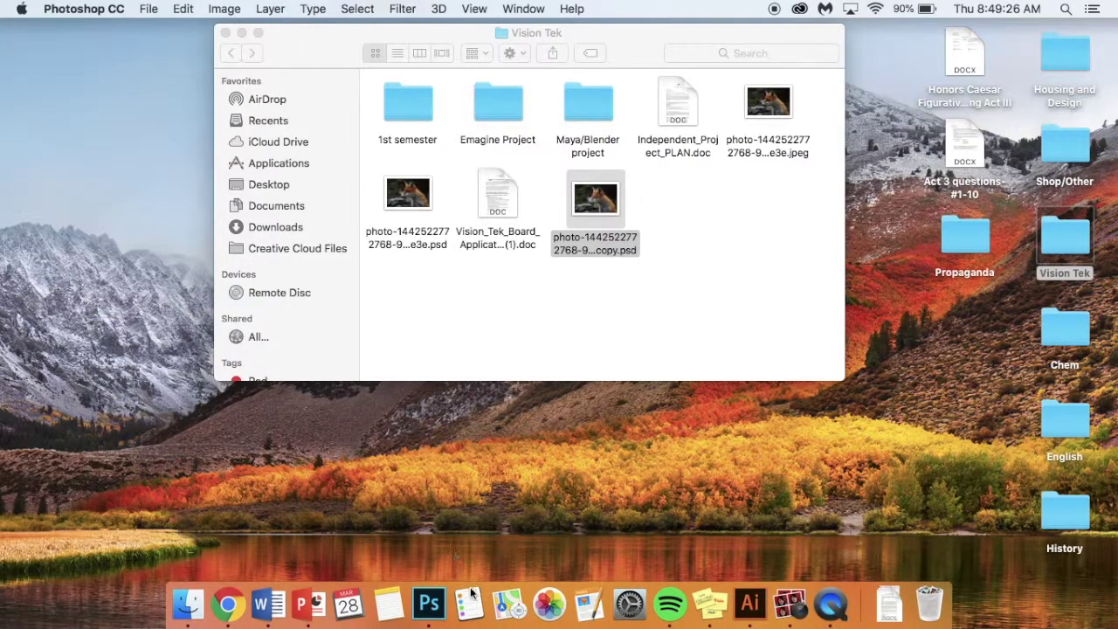
pyautogui.click(431, 605)
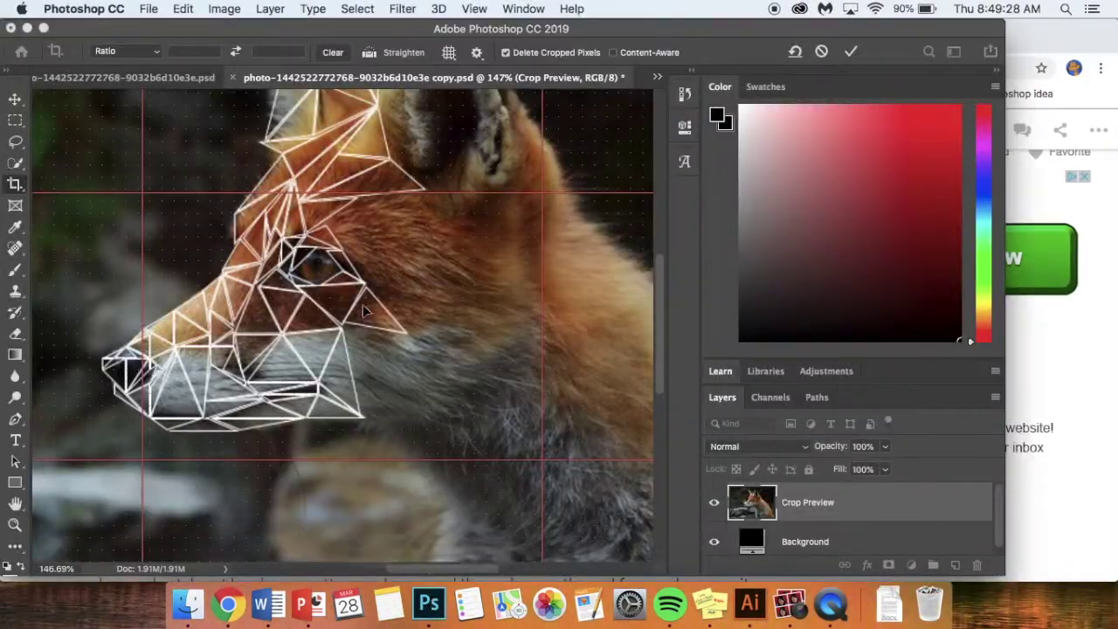
pyautogui.scroll(-3, 398, 318)
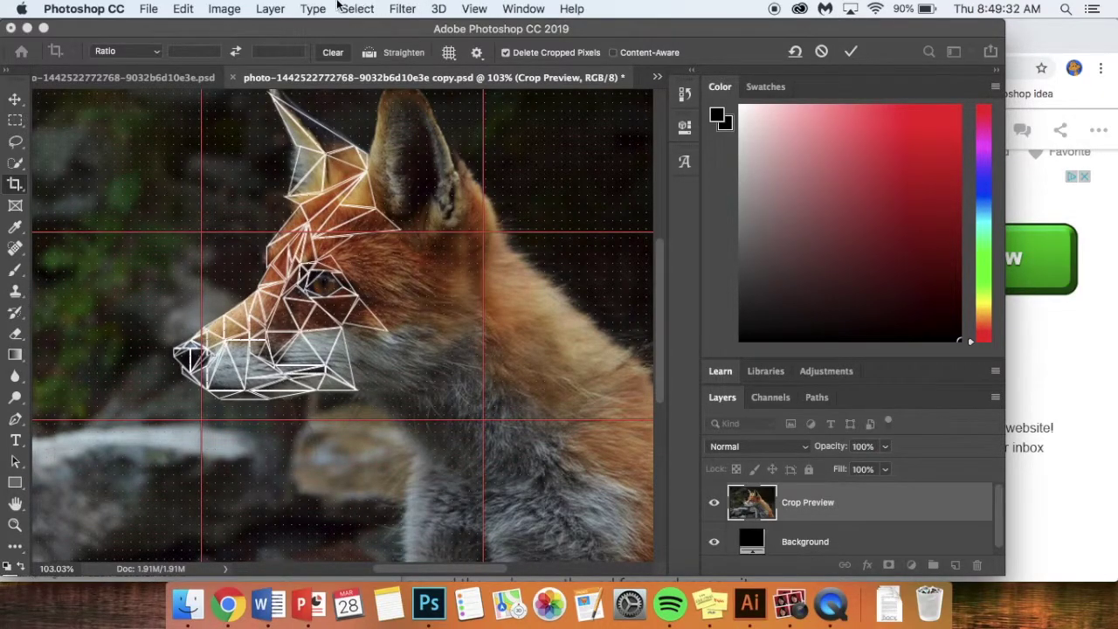
pyautogui.click(475, 8)
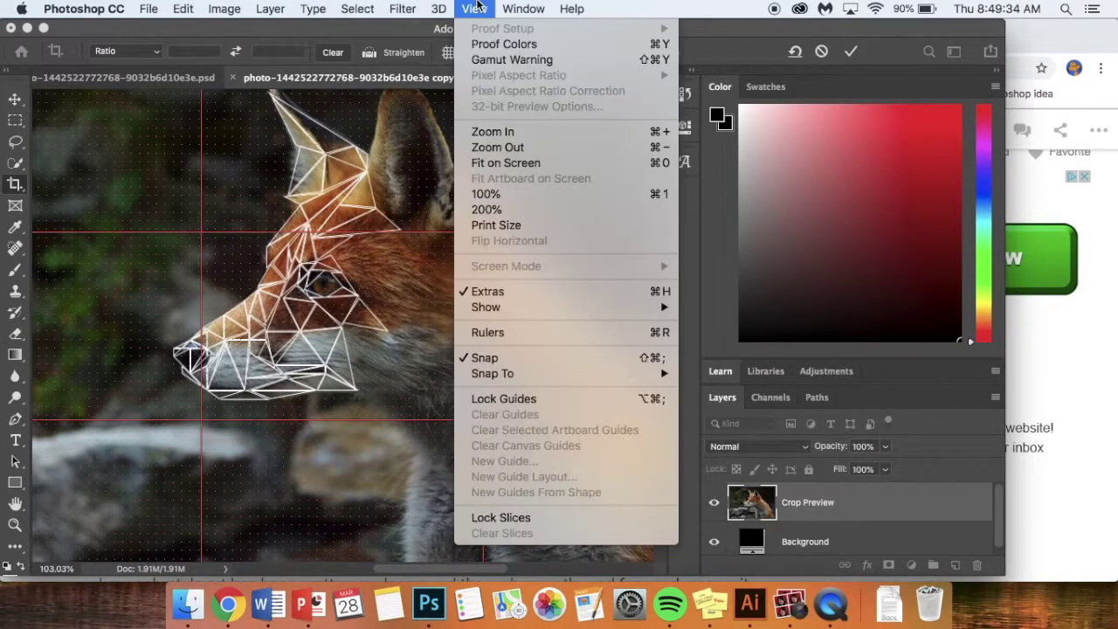
pyautogui.moveTo(524, 308)
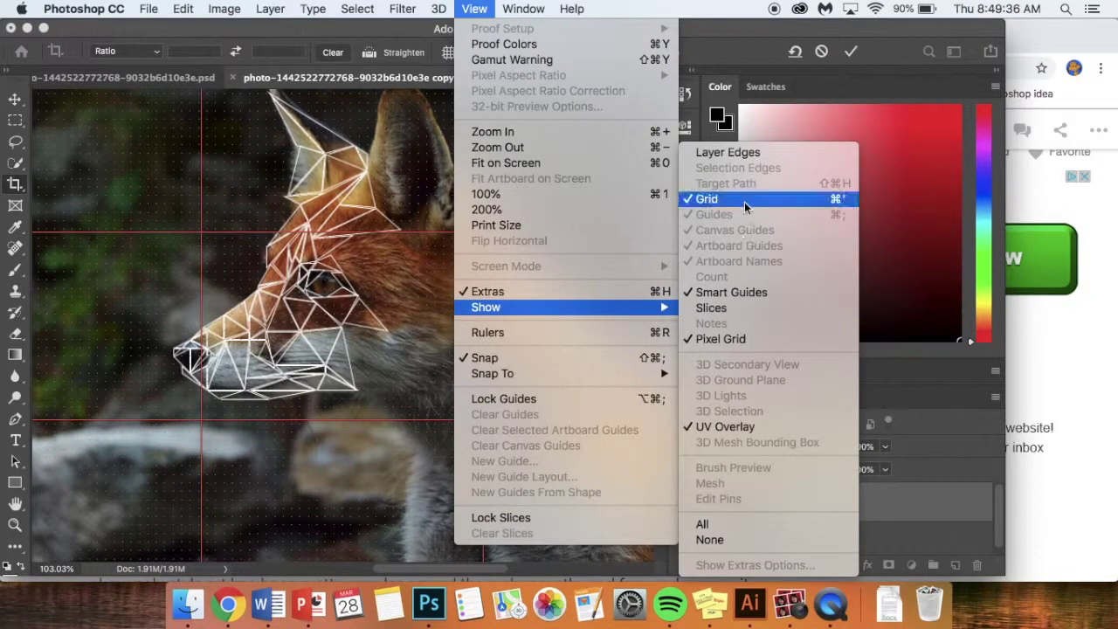
pyautogui.click(149, 244)
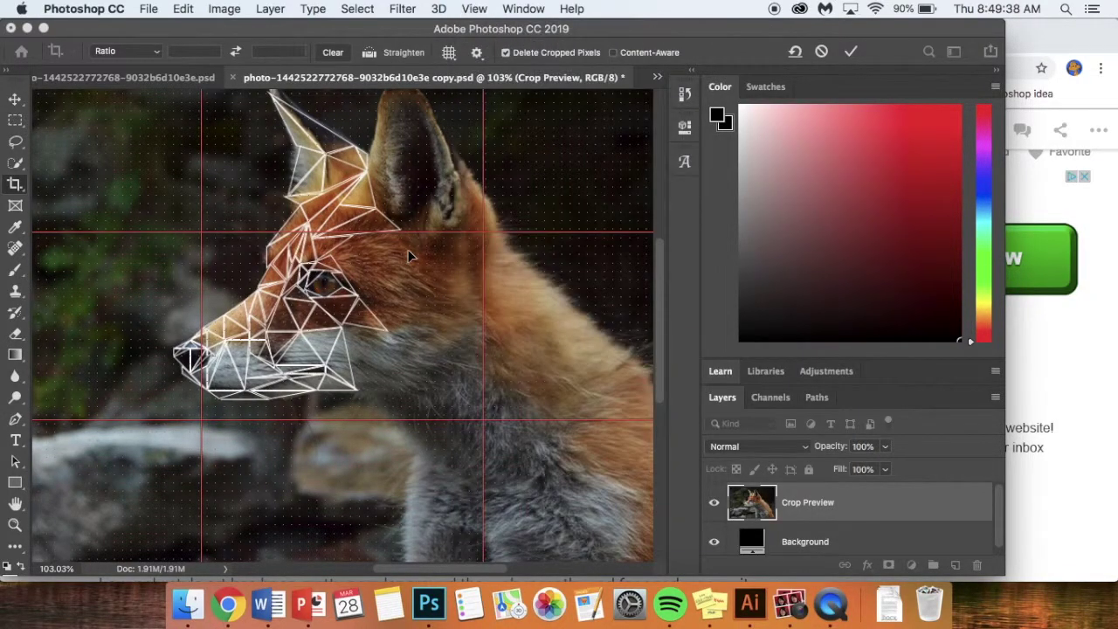
pyautogui.scroll(1, 352, 248)
pyautogui.scroll(4, 352, 248)
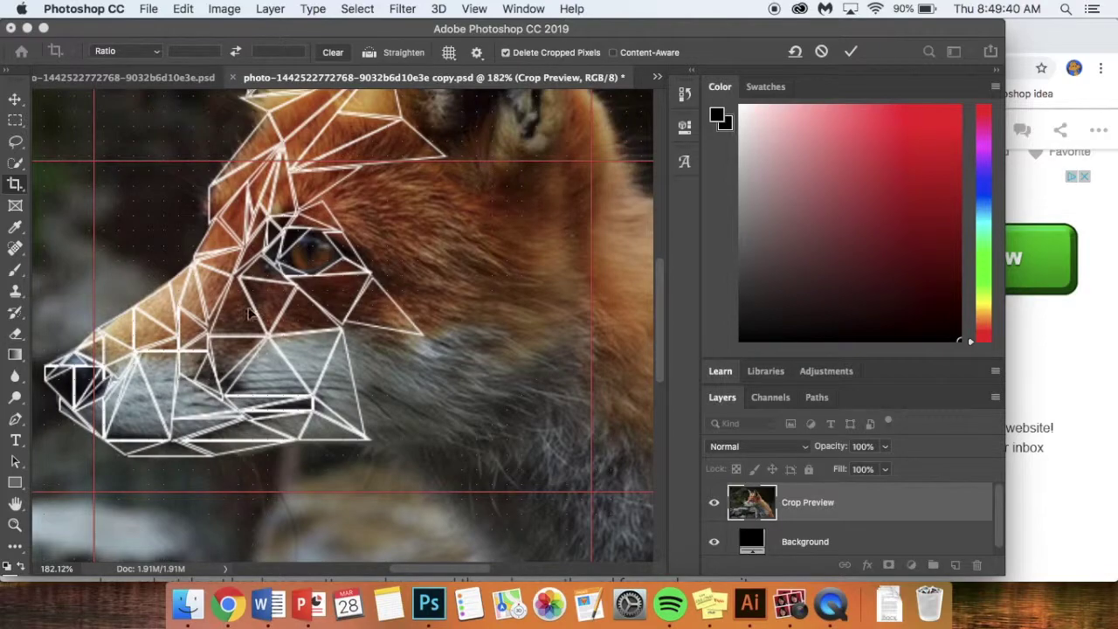
pyautogui.hscroll(3, 249, 315)
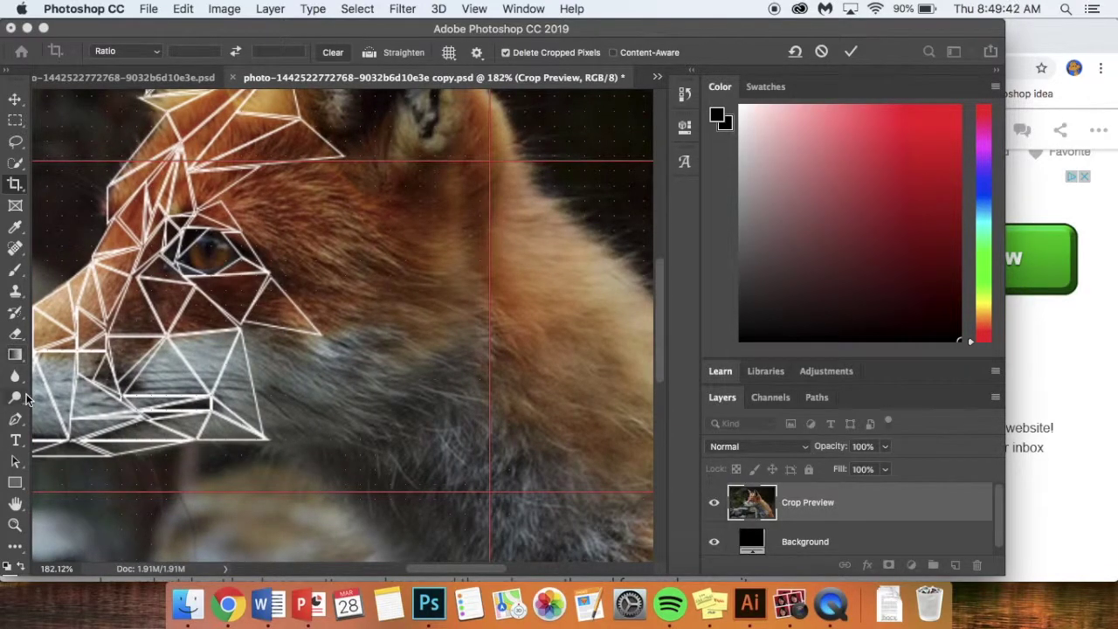
# Step: With the Pen tool in Shape mode, draw a triangle from below the eye to the lower jaw and cheek fur
pyautogui.click(15, 418)
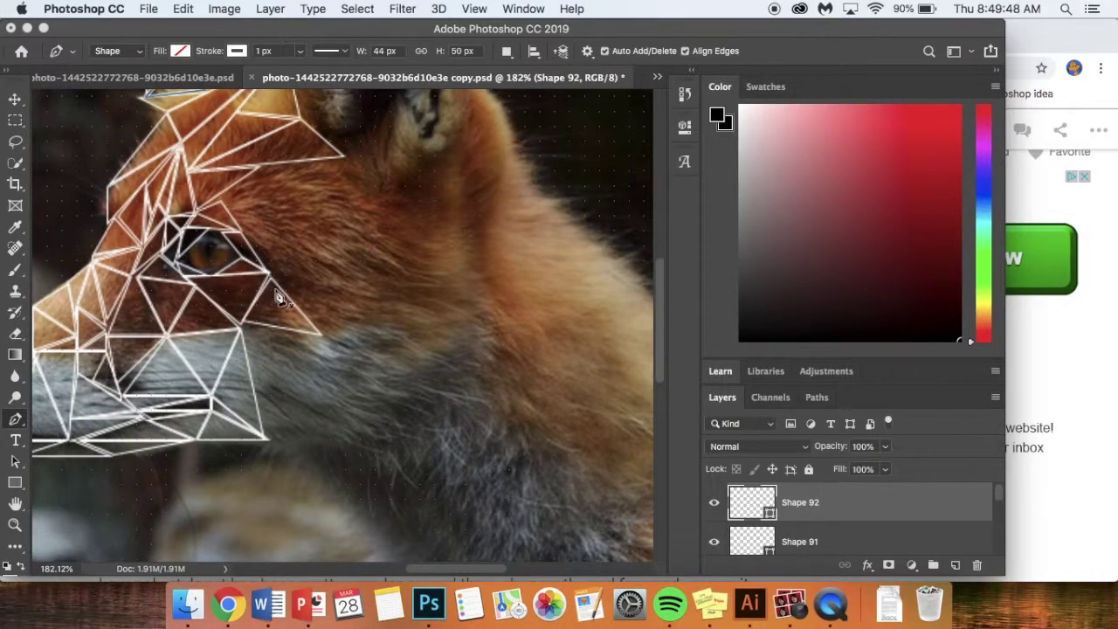
pyautogui.click(241, 323)
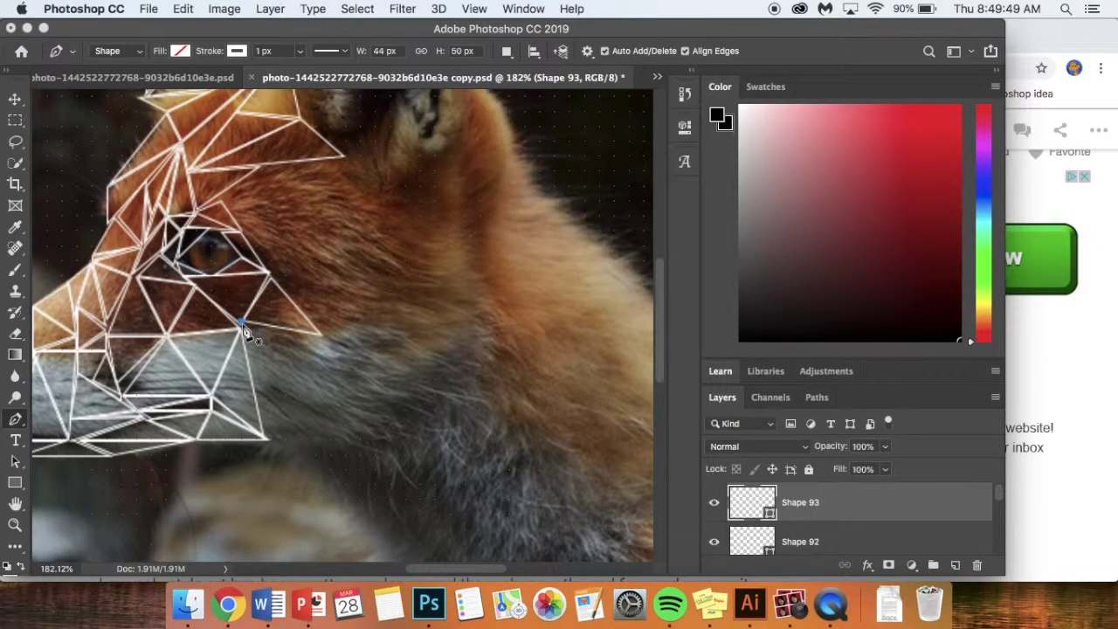
pyautogui.click(263, 439)
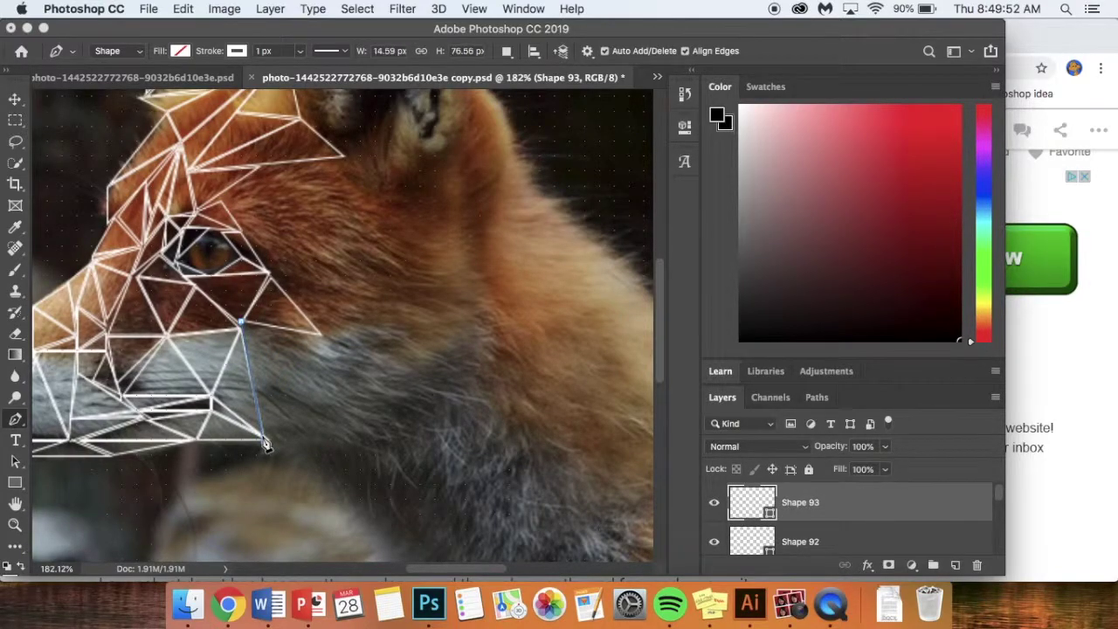
pyautogui.click(319, 338)
pyautogui.click(243, 325)
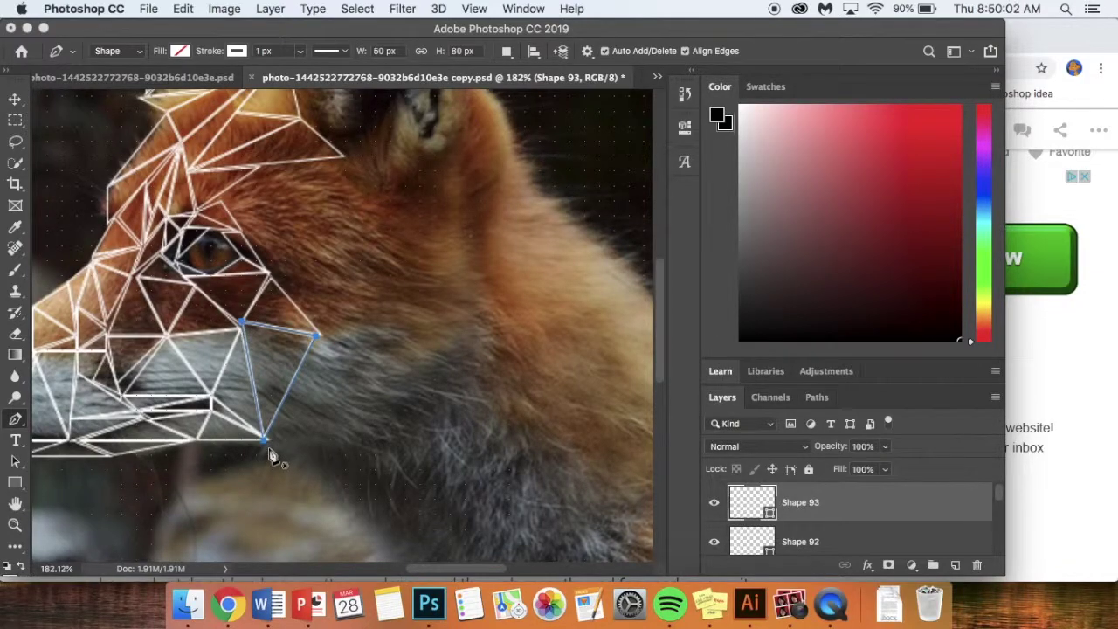
pyautogui.press('Return')
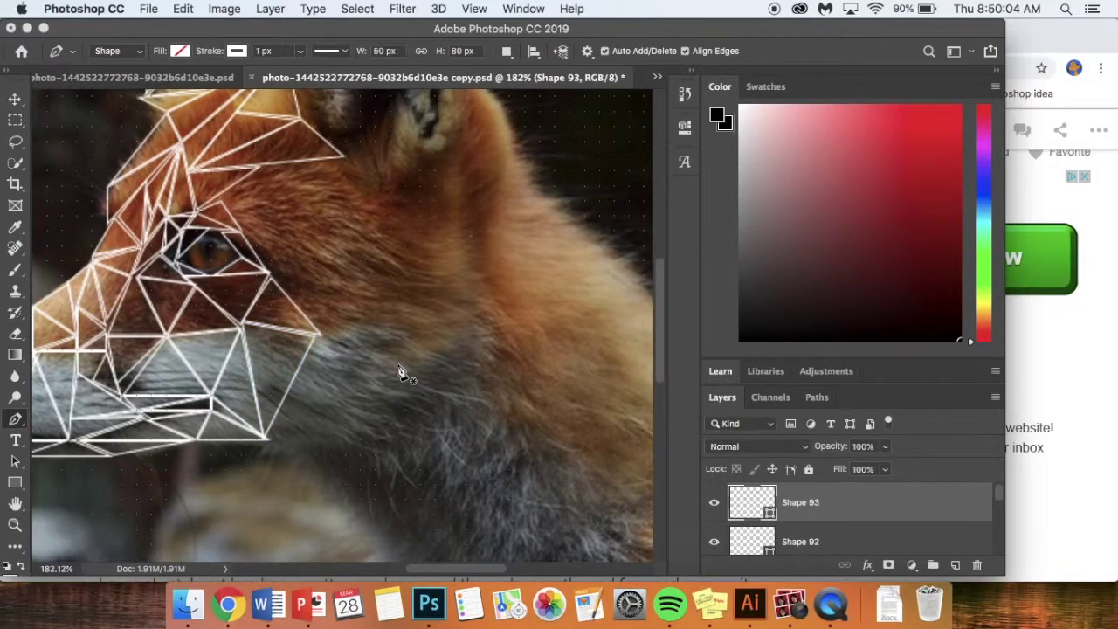
pyautogui.scroll(5, 397, 371)
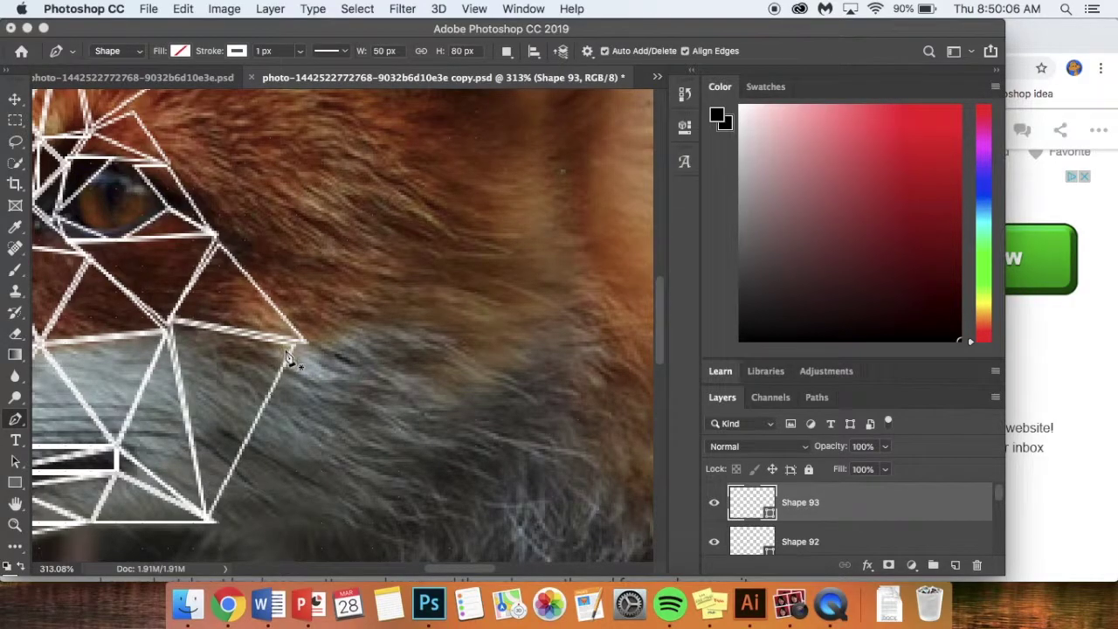
pyautogui.scroll(5, 288, 356)
pyautogui.scroll(-5, 257, 327)
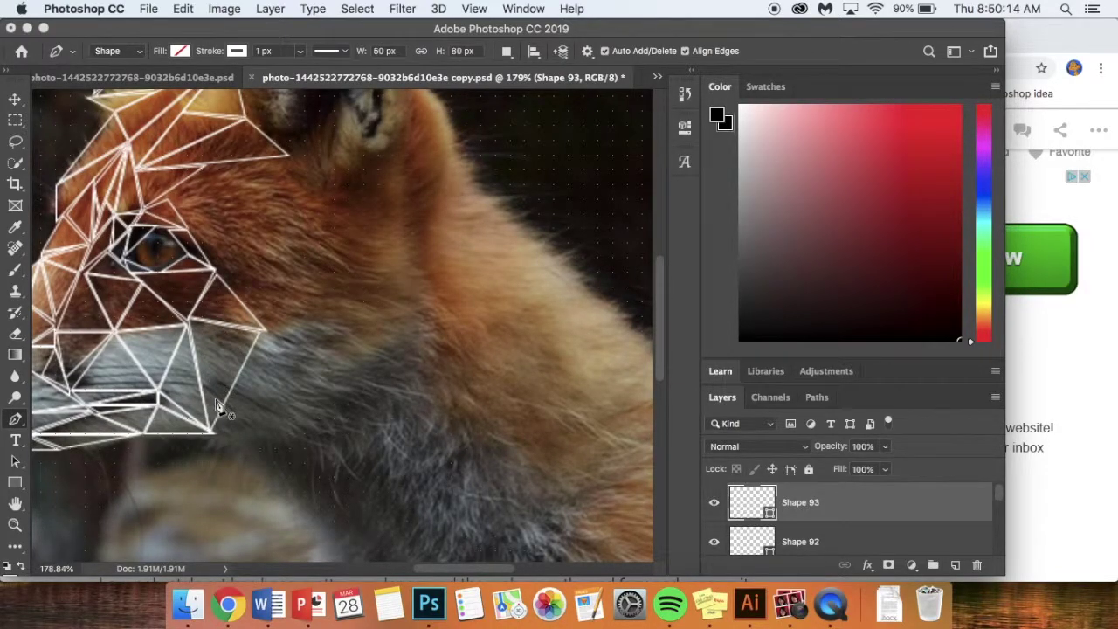
pyautogui.scroll(3, 249, 332)
pyautogui.scroll(2, 249, 332)
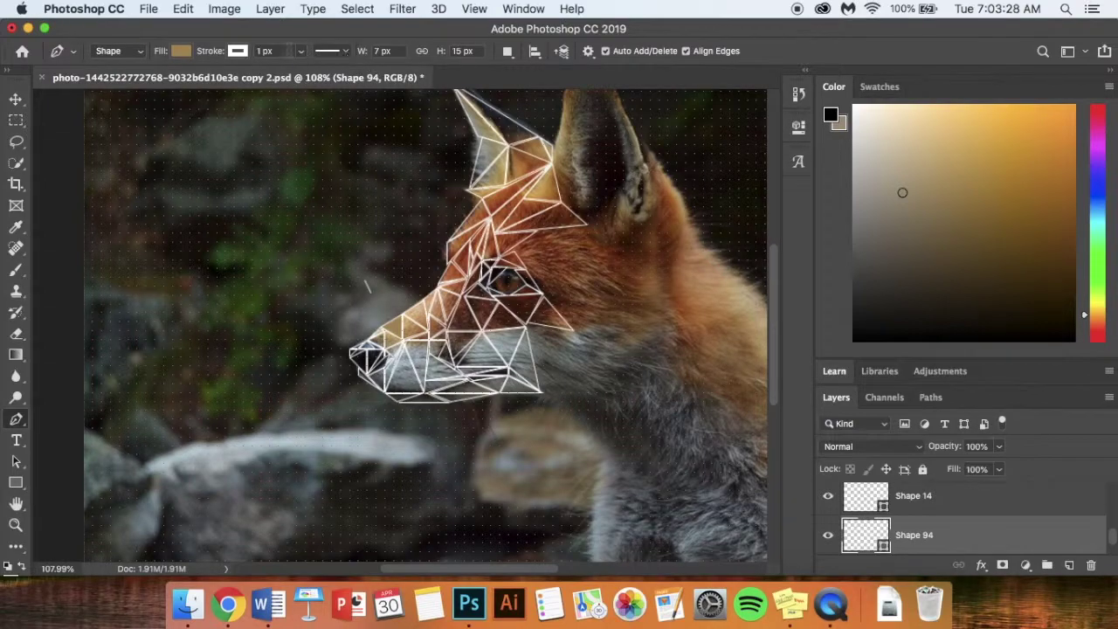
pyautogui.scroll(-10, 959, 551)
# Step: Select all triangle layers, Shape 1 through Shape 93, and set their stroke to No Color
pyautogui.click(948, 503)
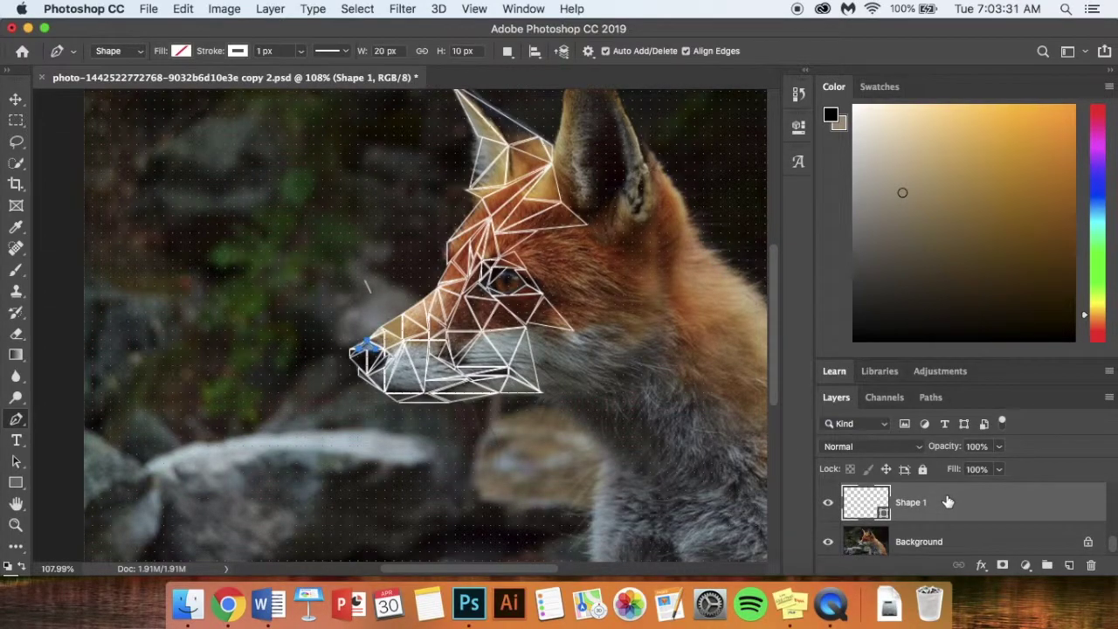
pyautogui.scroll(15, 948, 503)
pyautogui.click(956, 504)
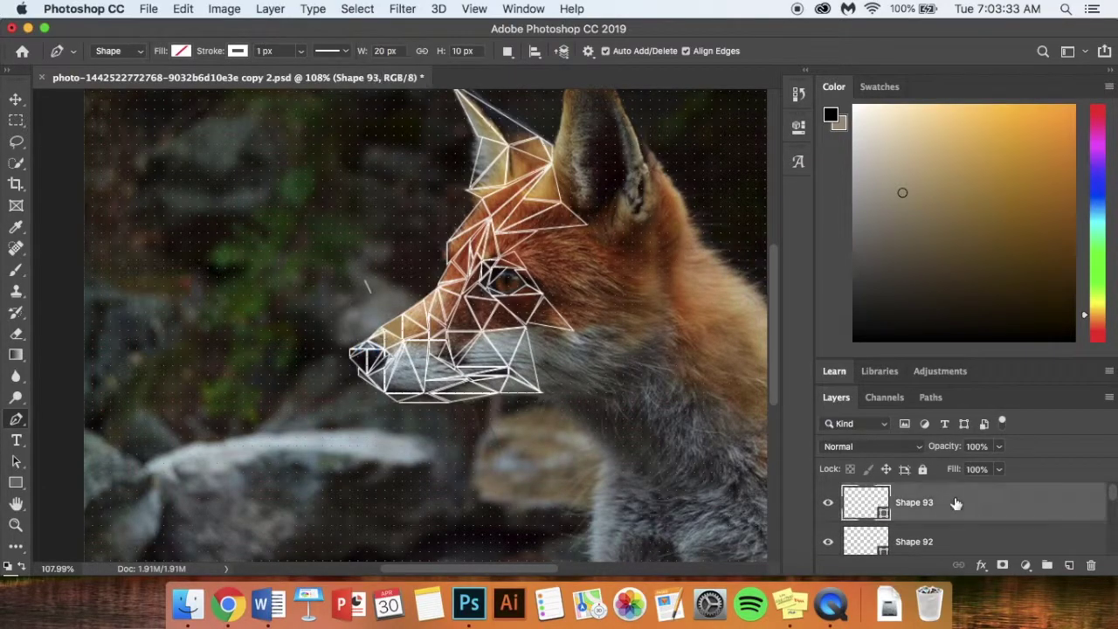
pyautogui.scroll(-15, 956, 503)
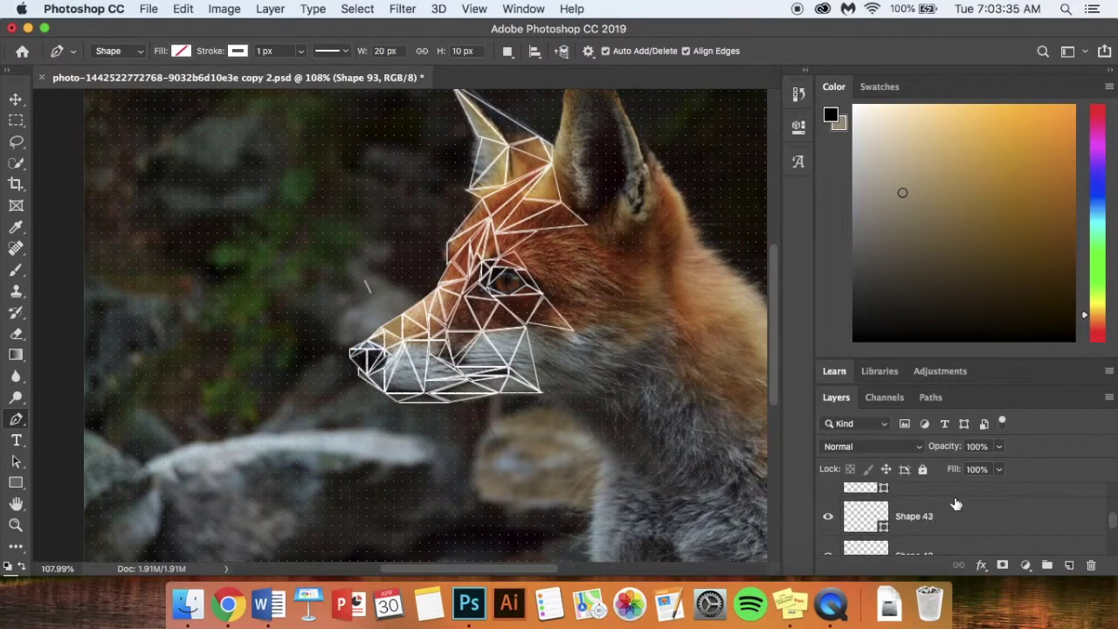
pyautogui.scroll(-10, 956, 504)
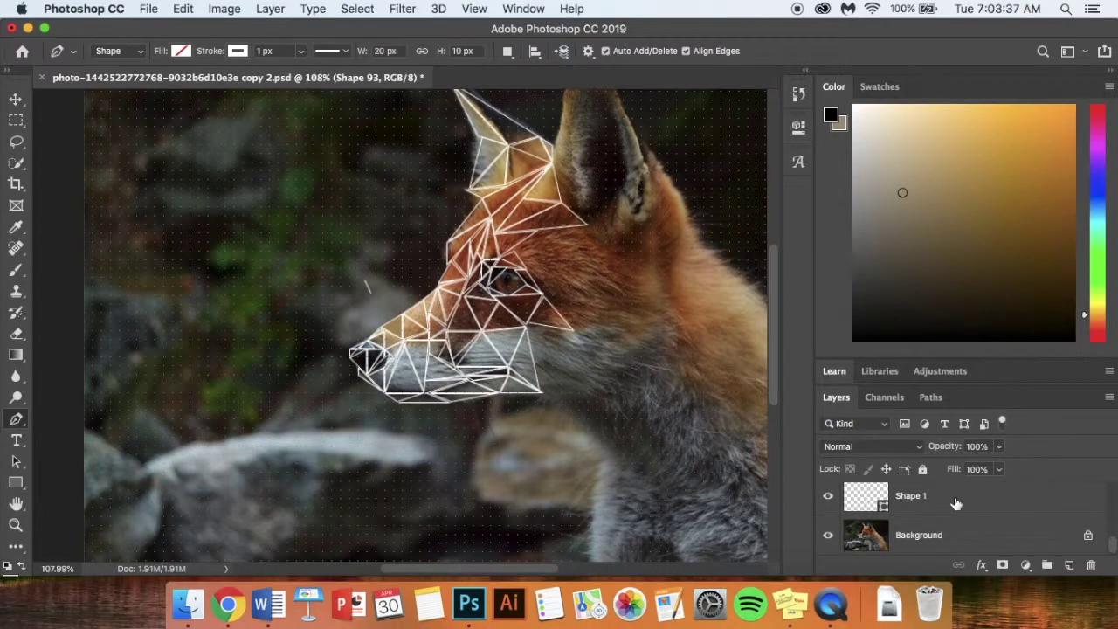
pyautogui.keyDown('shift'); pyautogui.click(955, 504); pyautogui.keyUp('shift')
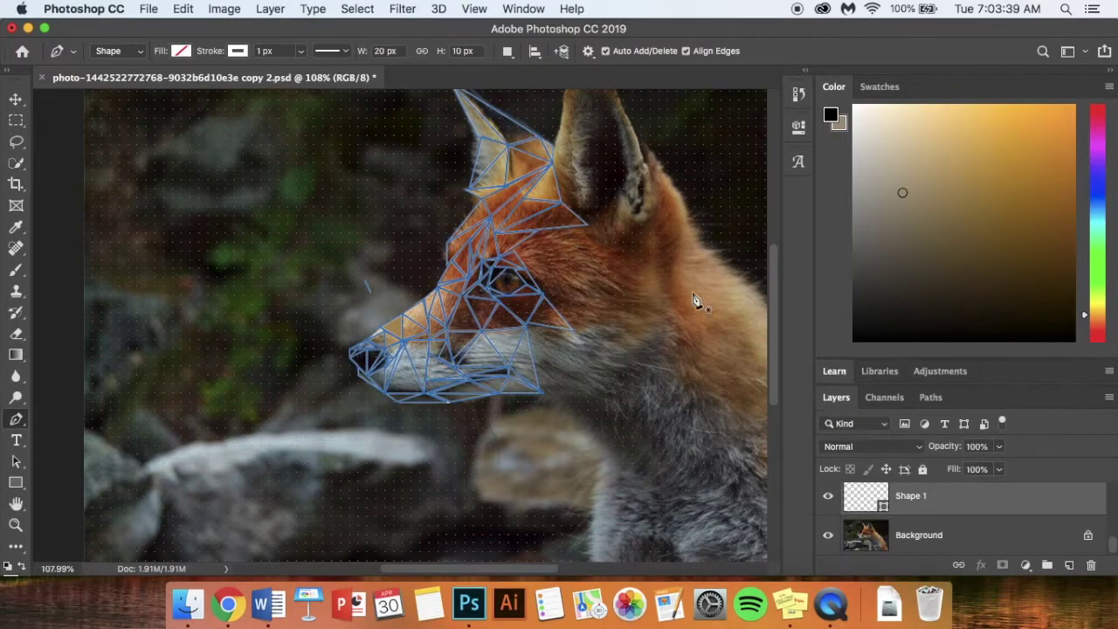
pyautogui.click(238, 51)
pyautogui.click(169, 84)
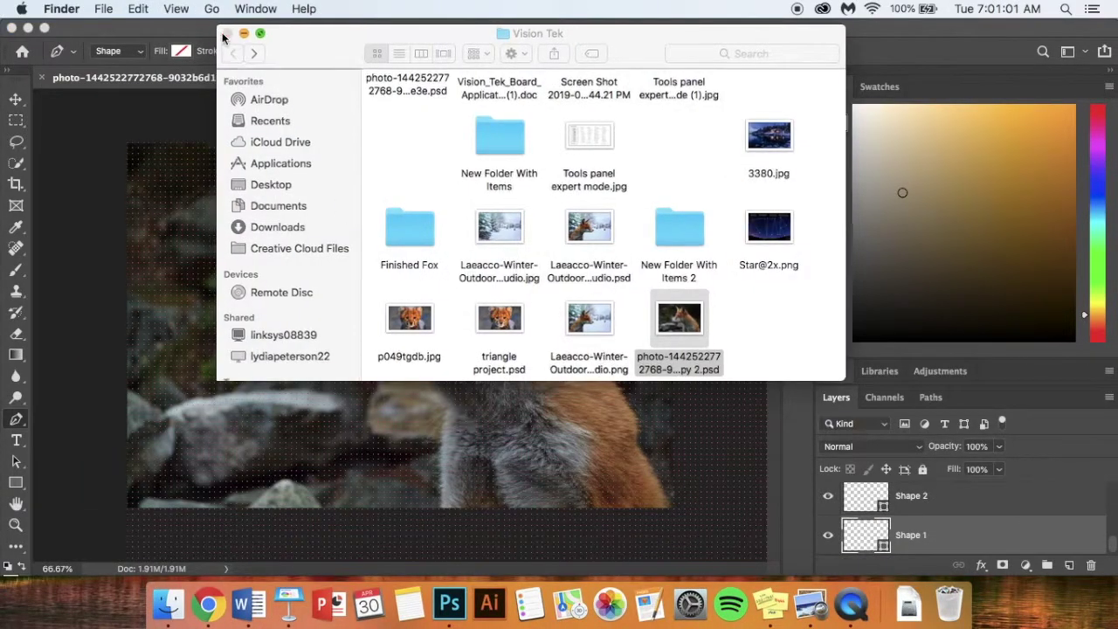
pyautogui.click(227, 32)
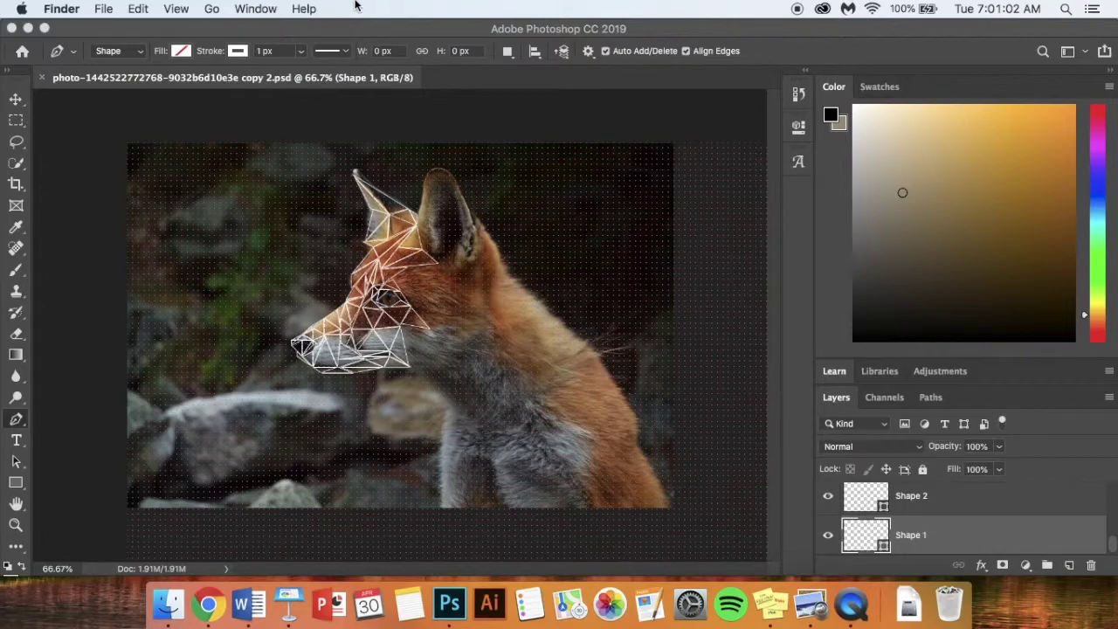
# Step: Turn off View > Snap To > Grid, then place two new Pen anchor points near the fox's neck
pyautogui.click(184, 7)
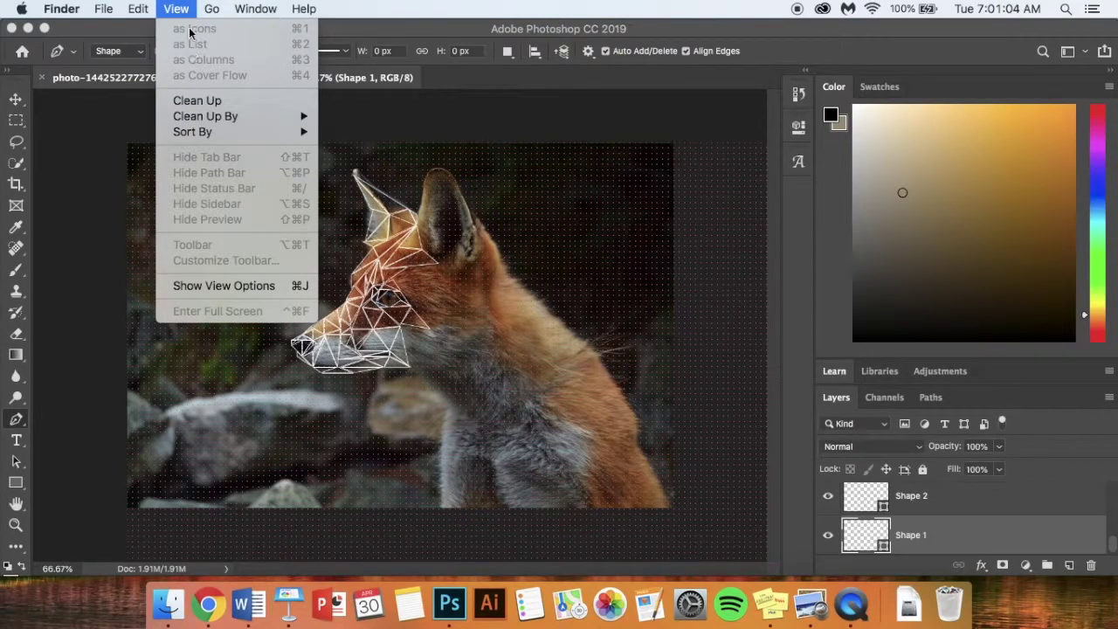
pyautogui.click(429, 142)
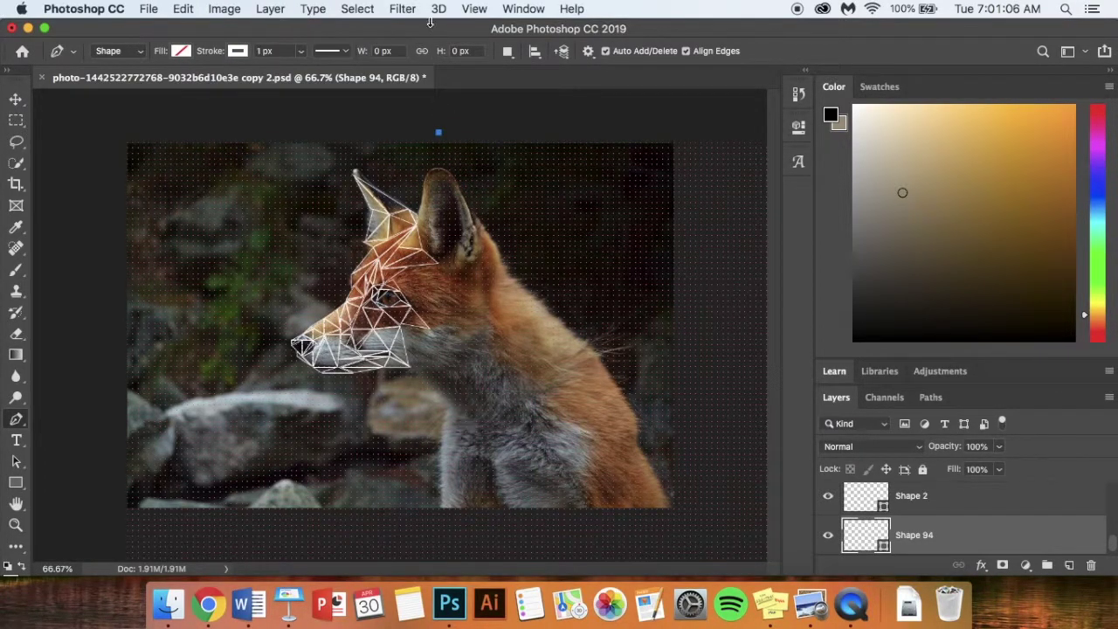
pyautogui.click(474, 8)
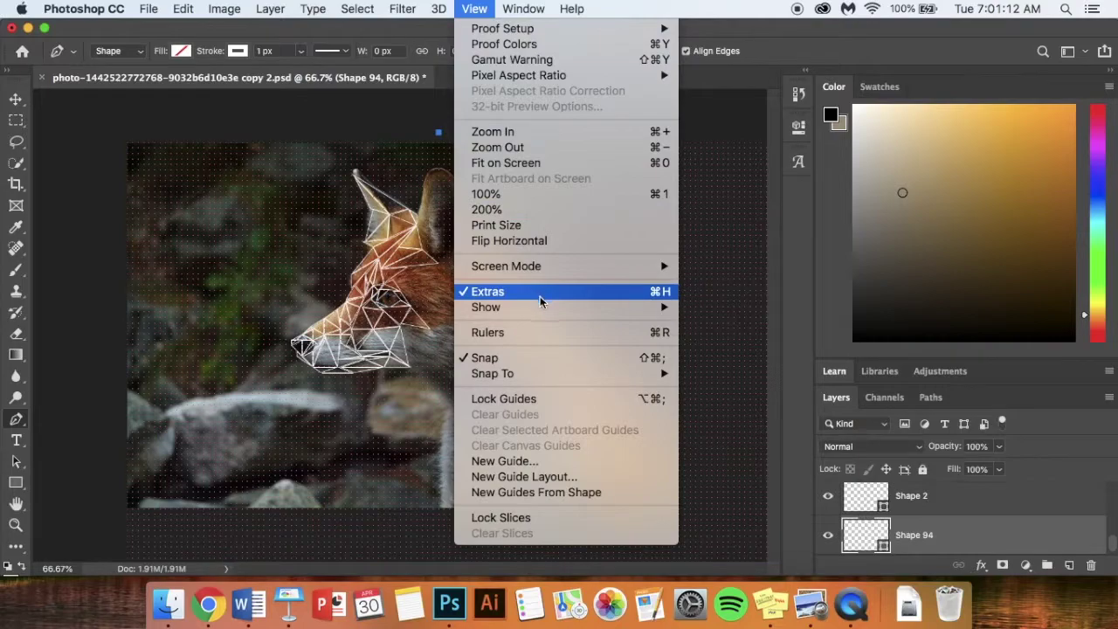
pyautogui.moveTo(545, 306)
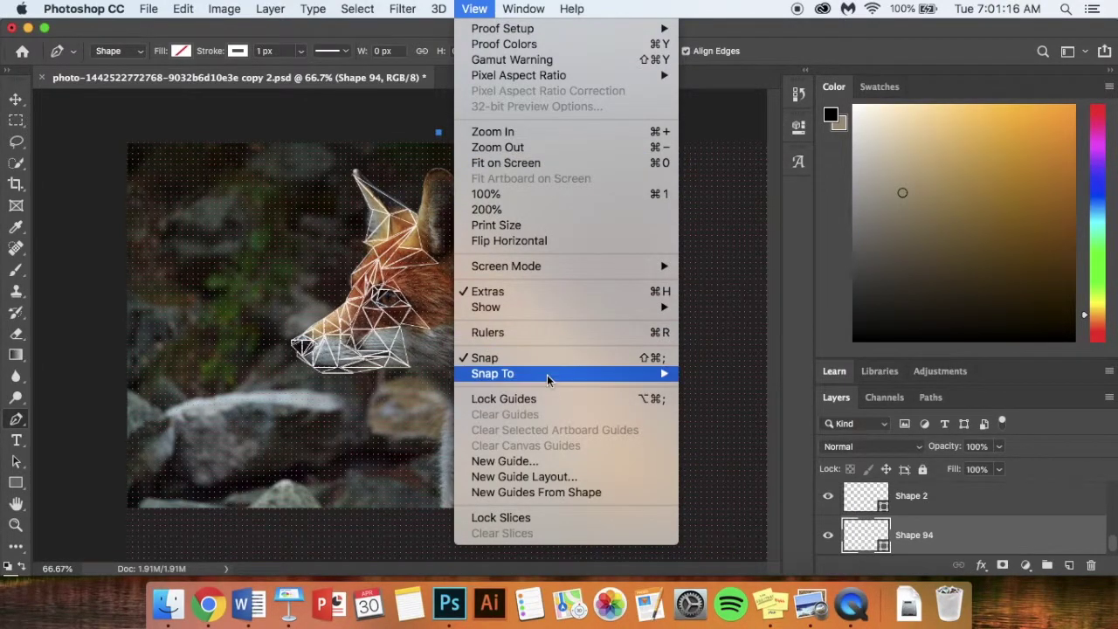
pyautogui.moveTo(548, 379)
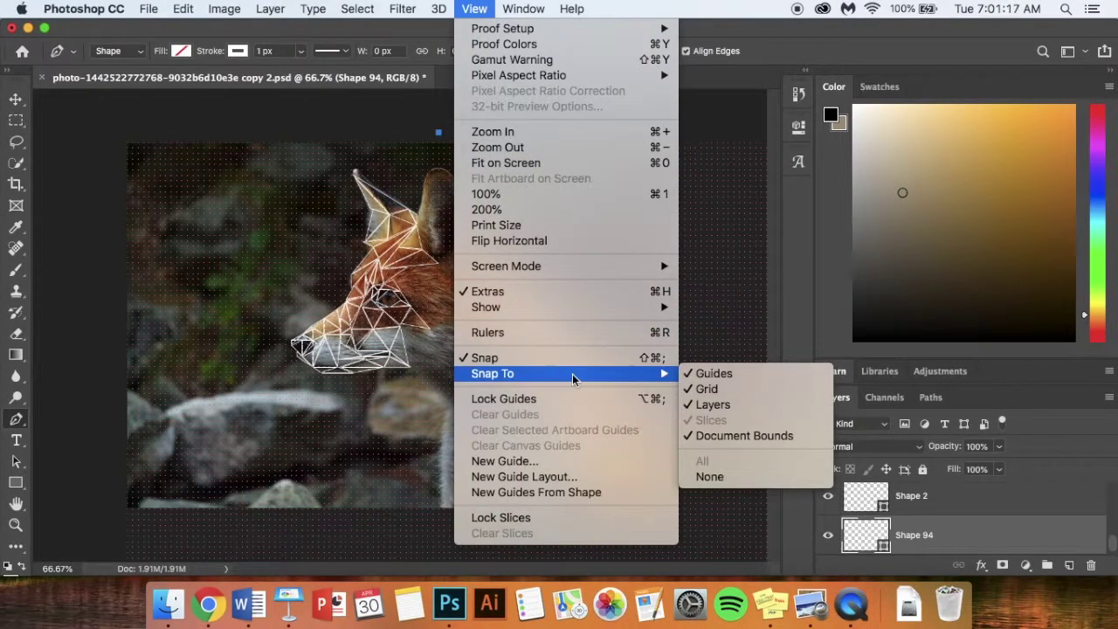
pyautogui.click(712, 389)
pyautogui.click(649, 370)
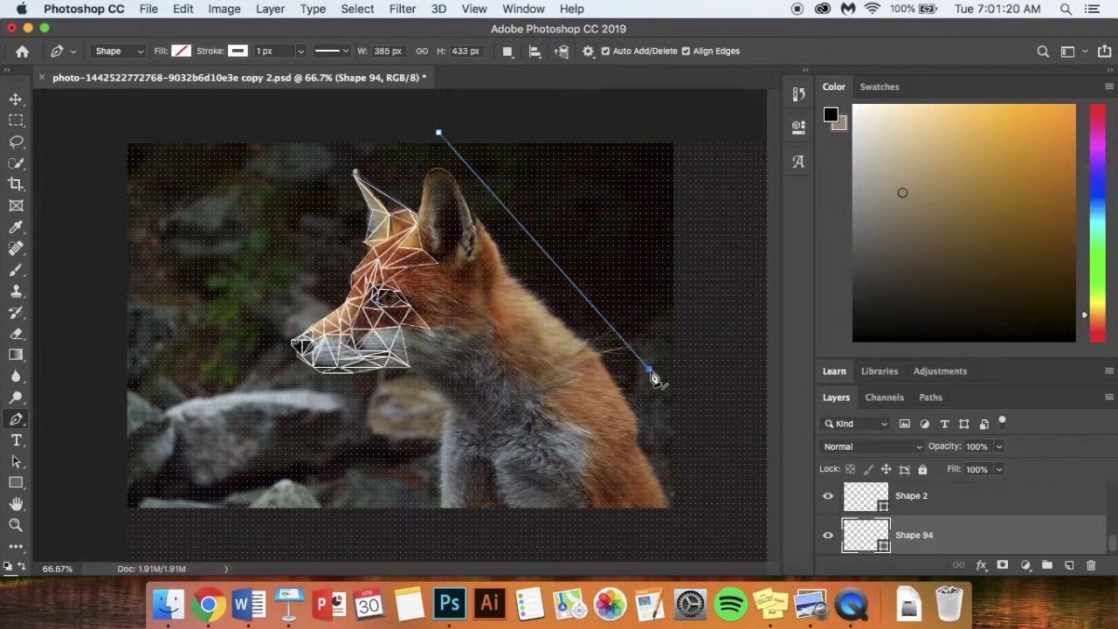
pyautogui.click(660, 368)
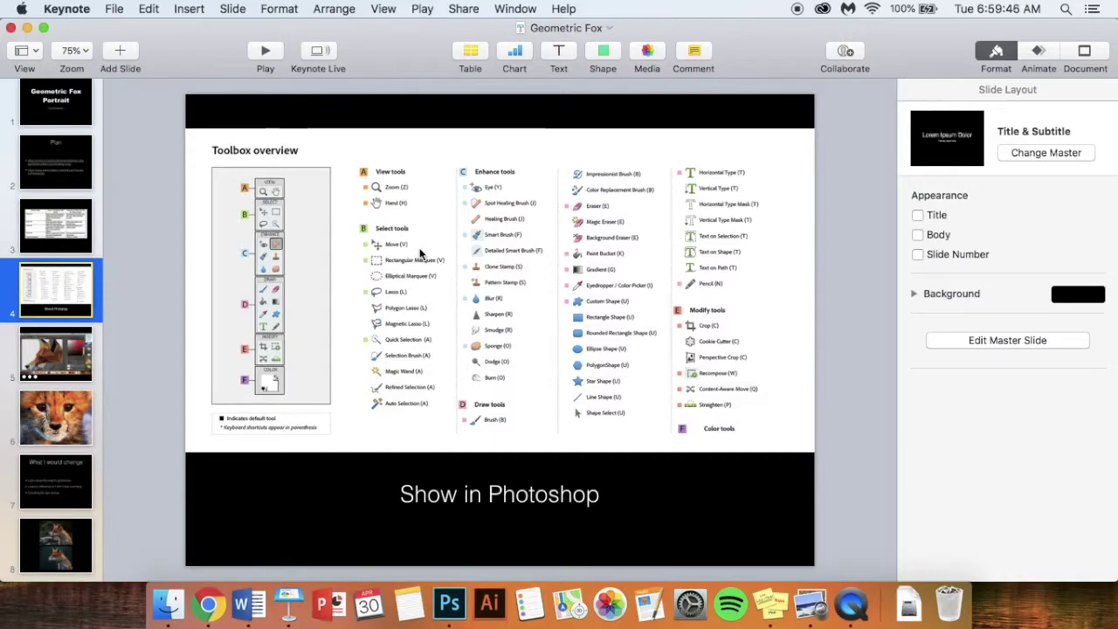
# Step: Advance to slide 5, briefly show the desktop, and select the fox screen-recording movie
pyautogui.press('Down')
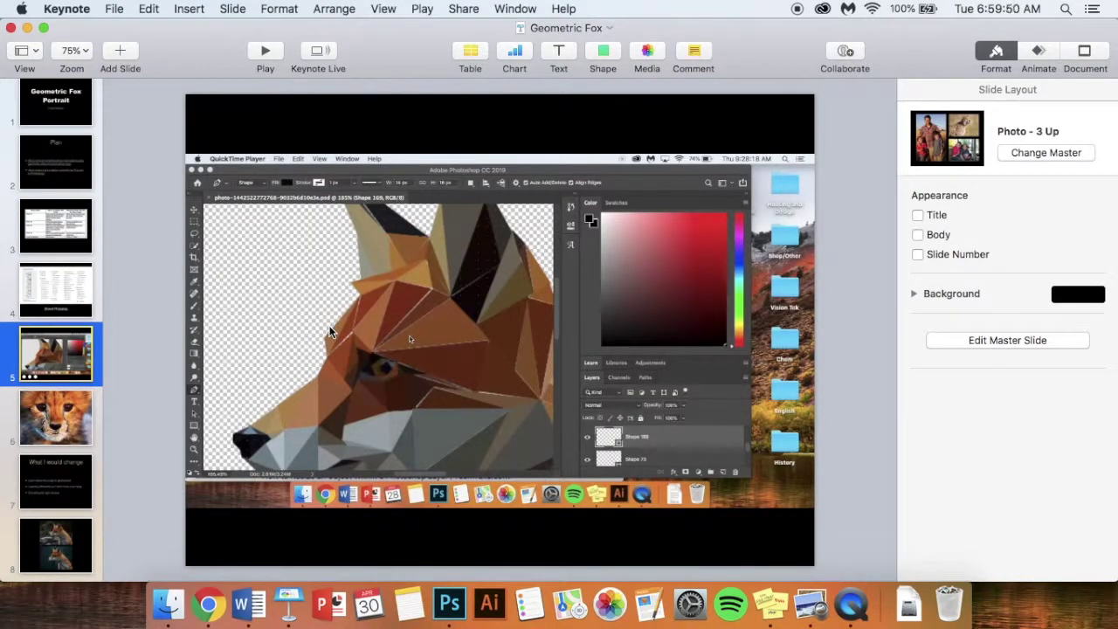
pyautogui.press('F11')
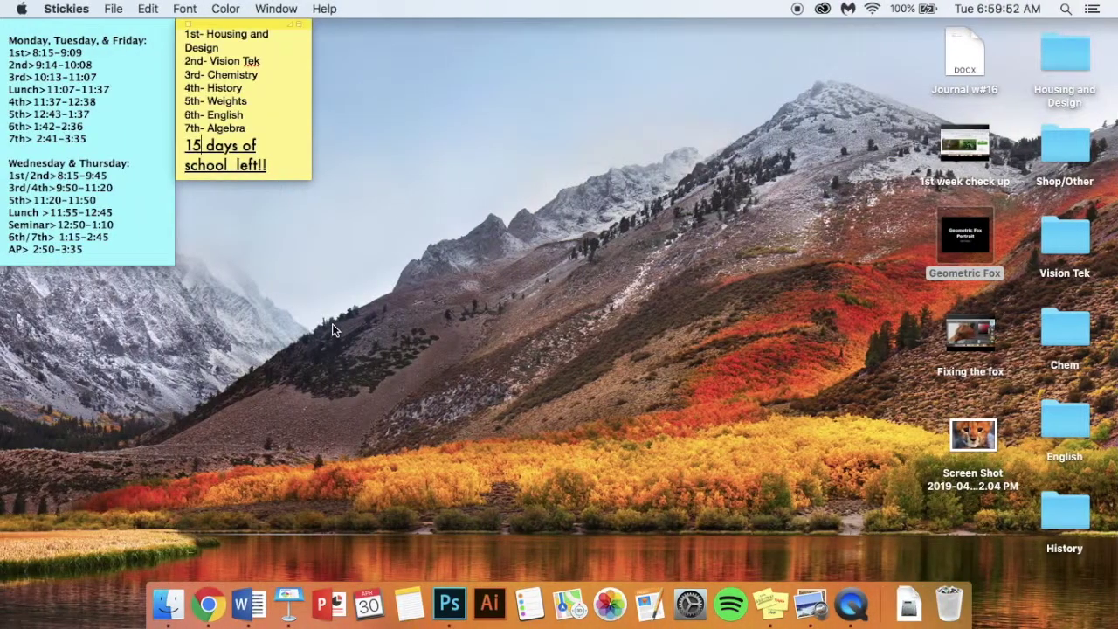
pyautogui.moveTo(975, 343)
pyautogui.press('F11')
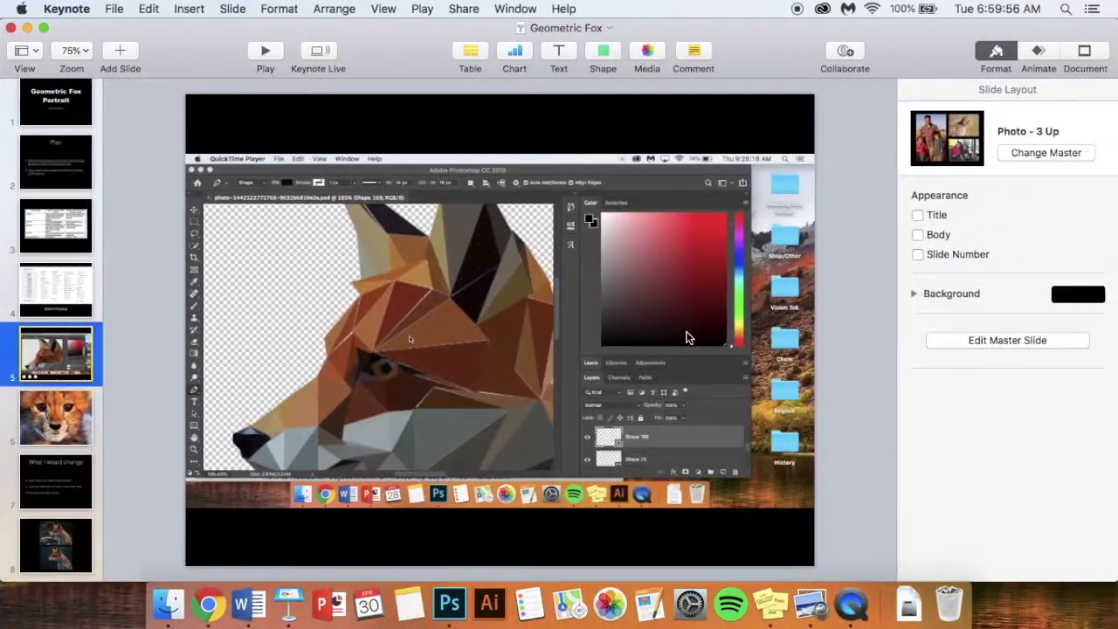
pyautogui.click(332, 299)
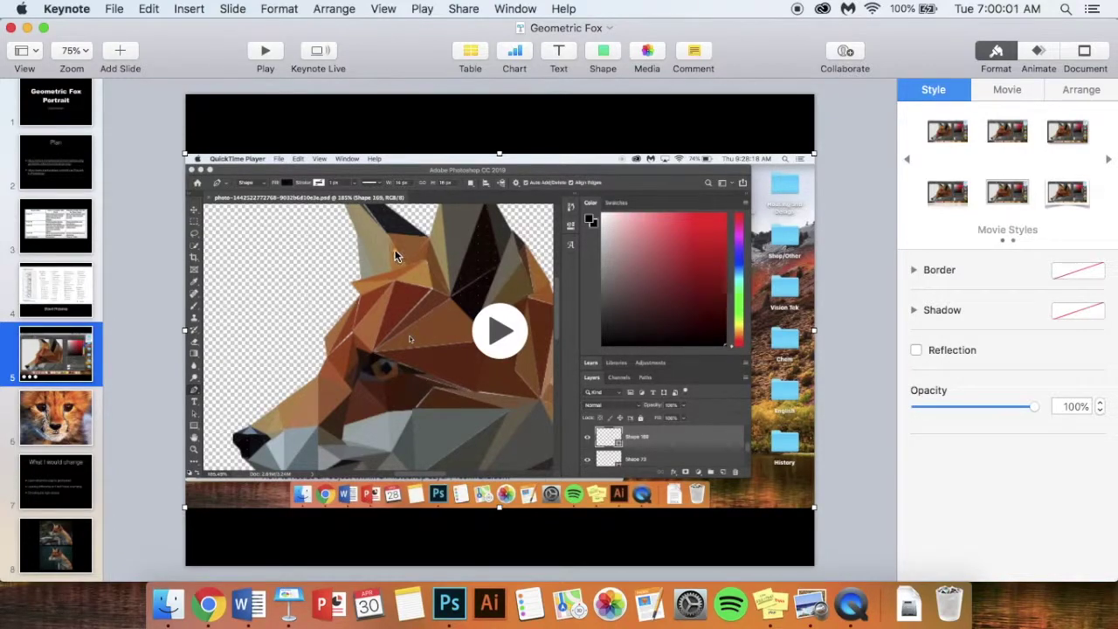
# Step: Play the Photoshop fox recording on slide 5, then go to slide 6 with the triangle-traced photo
pyautogui.click(496, 351)
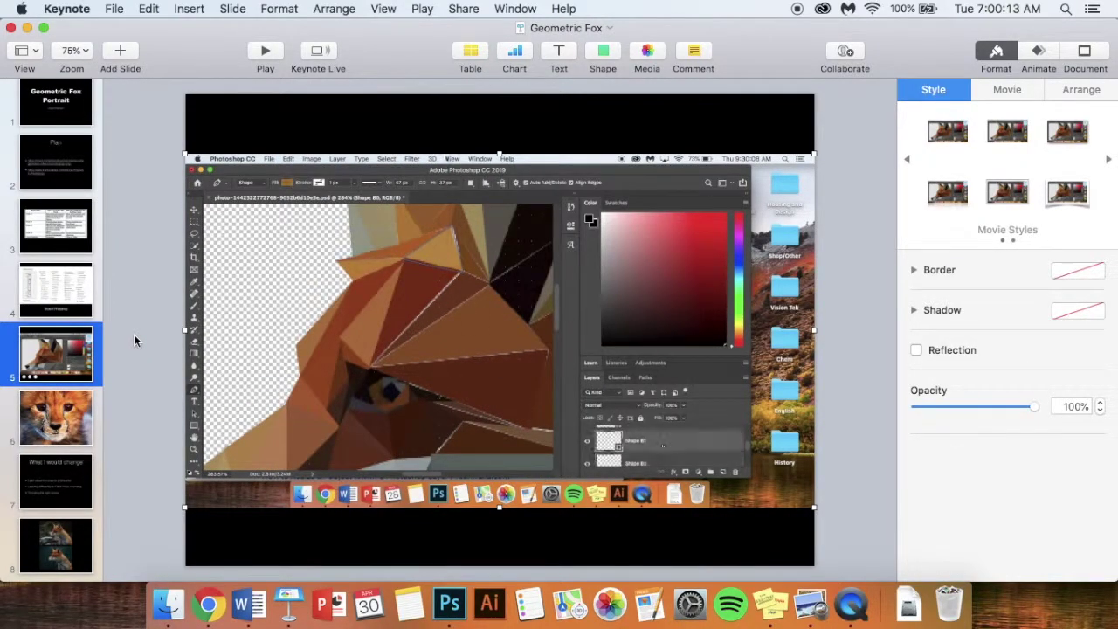
pyautogui.click(68, 419)
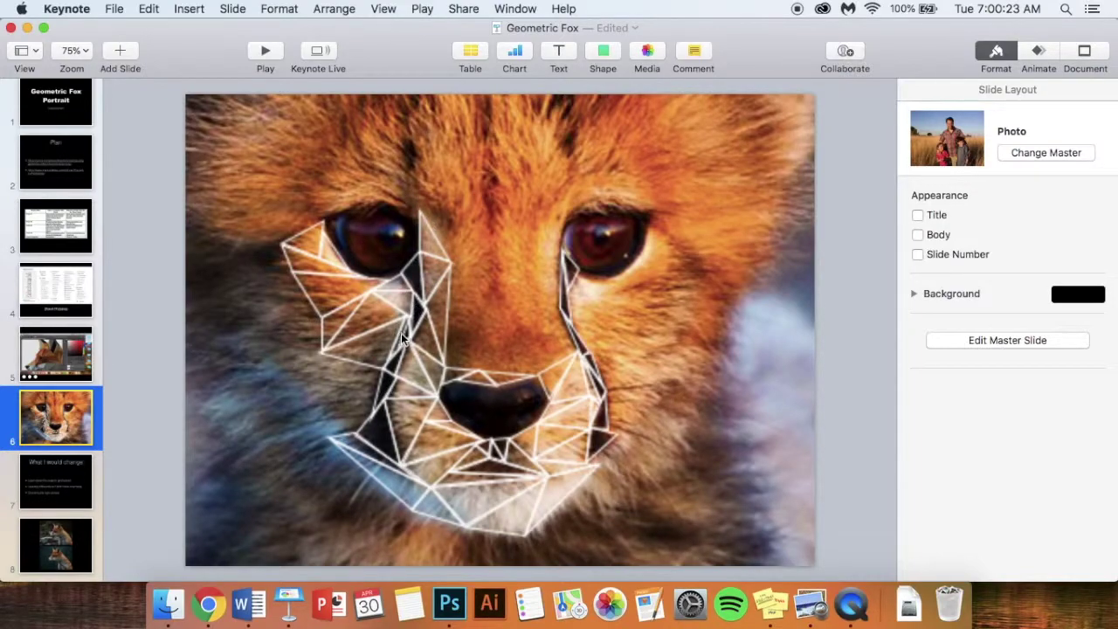
pyautogui.scroll(5, 406, 316)
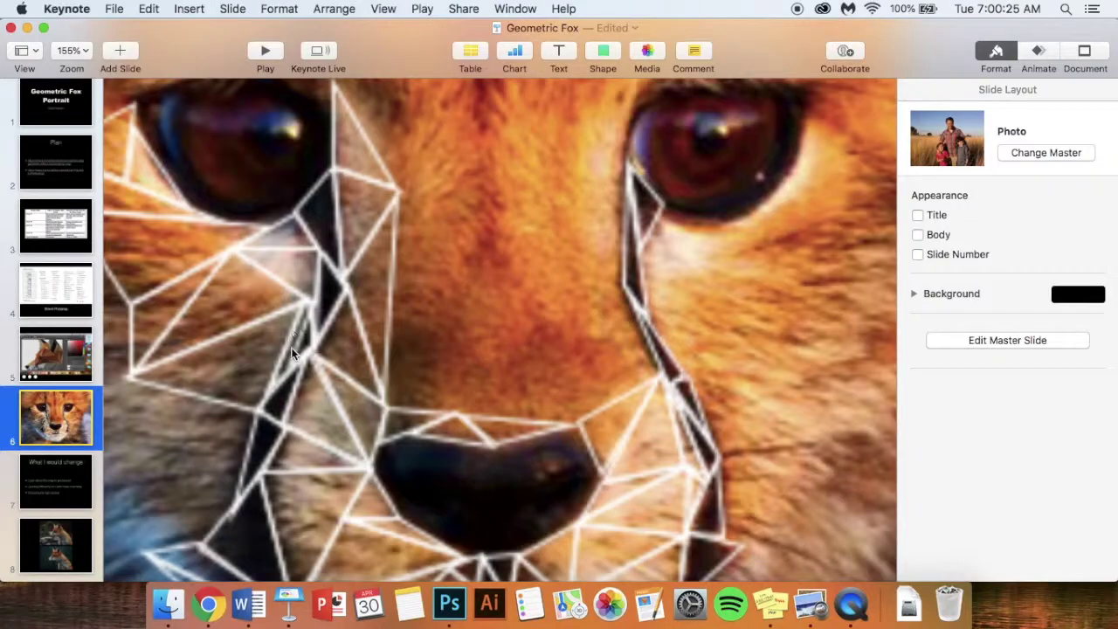
pyautogui.scroll(-5, 297, 341)
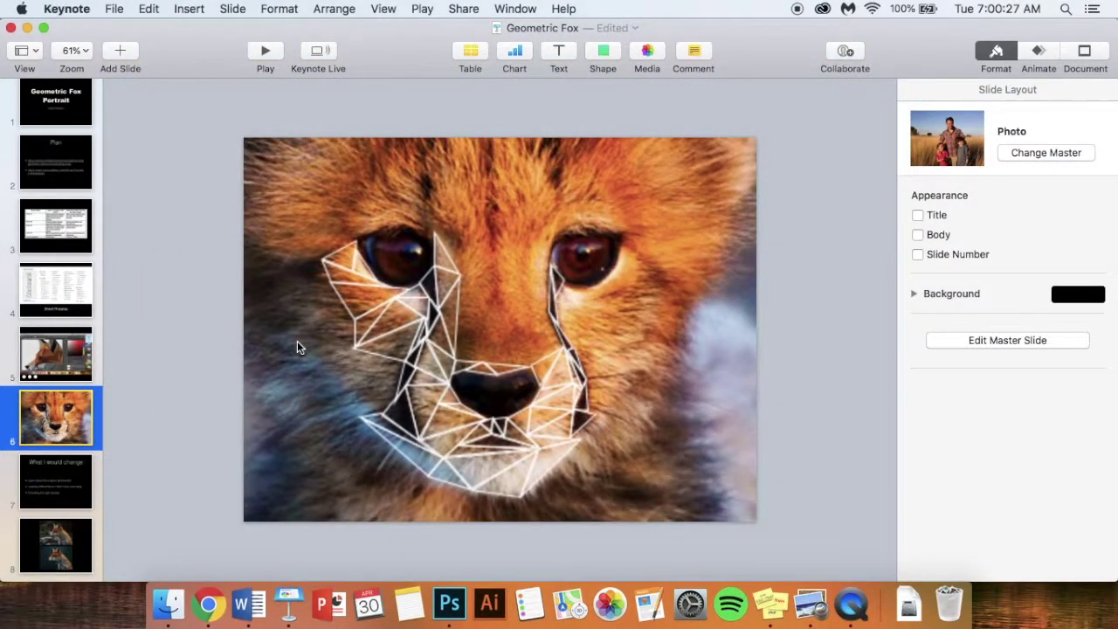